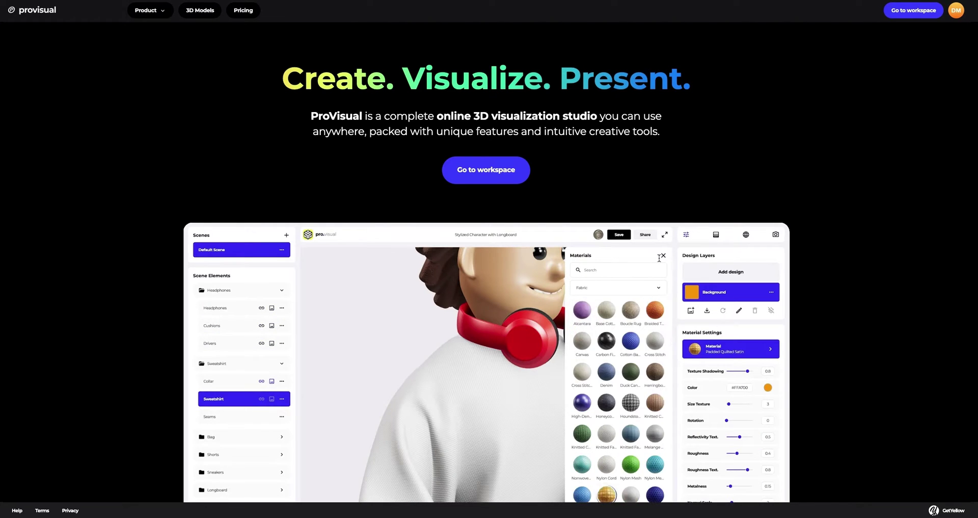
Go from the homepage to the 3D Models gallery via the top navigation bar
left_click(200, 10)
Scroll down the mockup gallery until the Tank Top Mockup card is visible
scroll(196, 82, "down", 1)
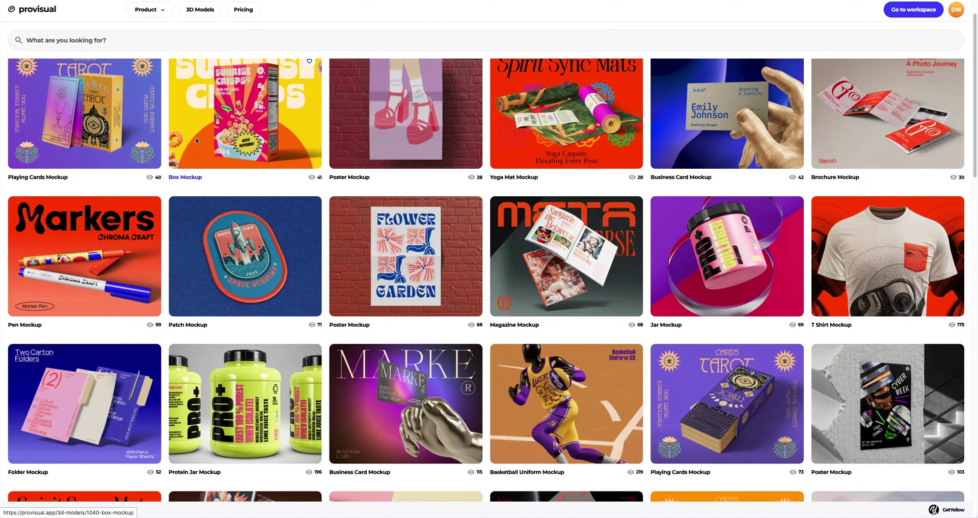
scroll(229, 257, "down", 2)
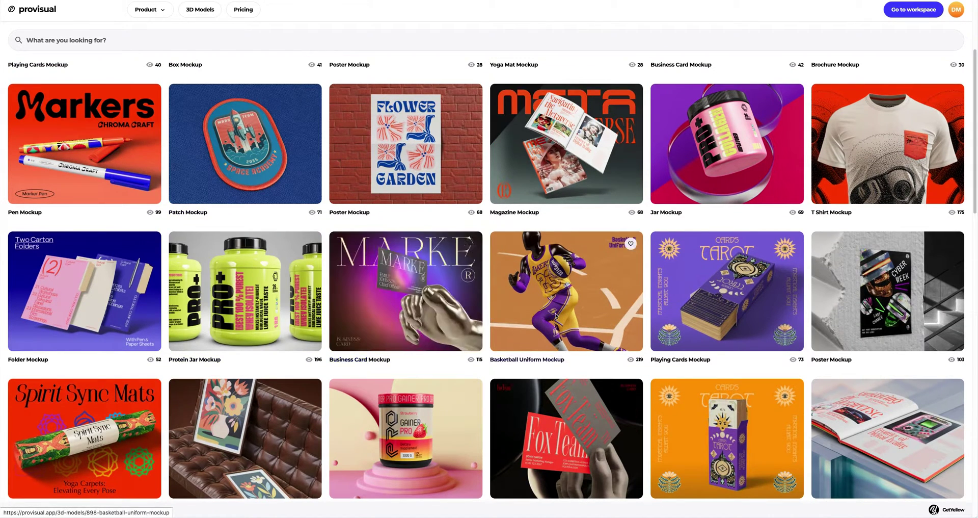
scroll(684, 308, "down", 1)
scroll(684, 309, "down", 3)
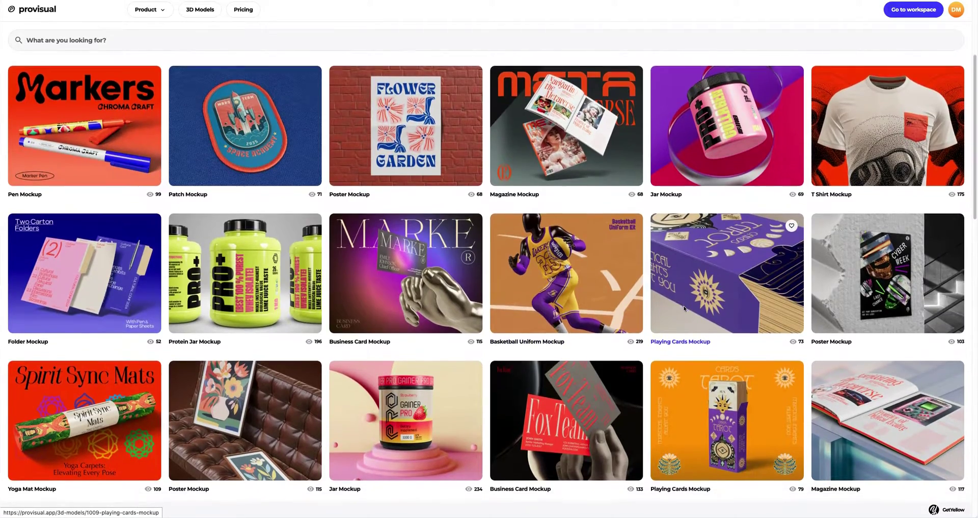
scroll(684, 309, "down", 3)
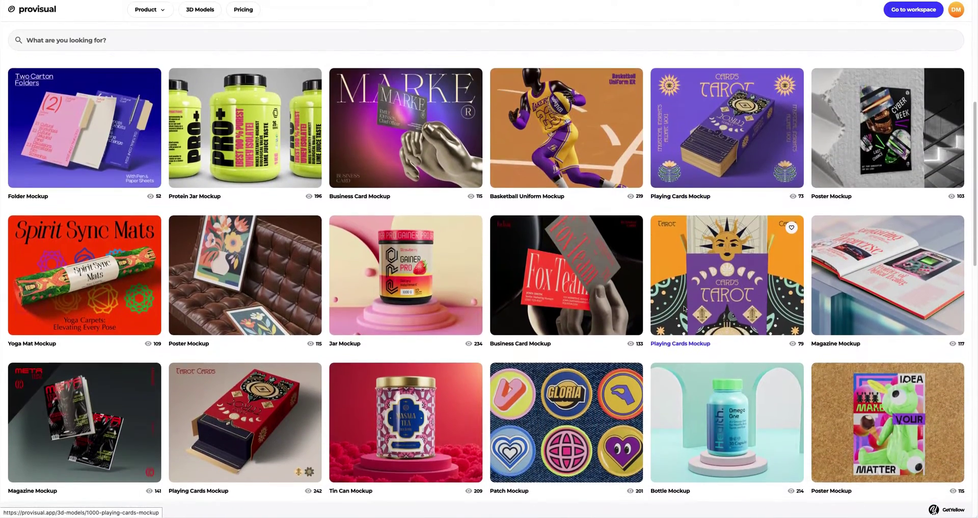
scroll(698, 311, "down", 3)
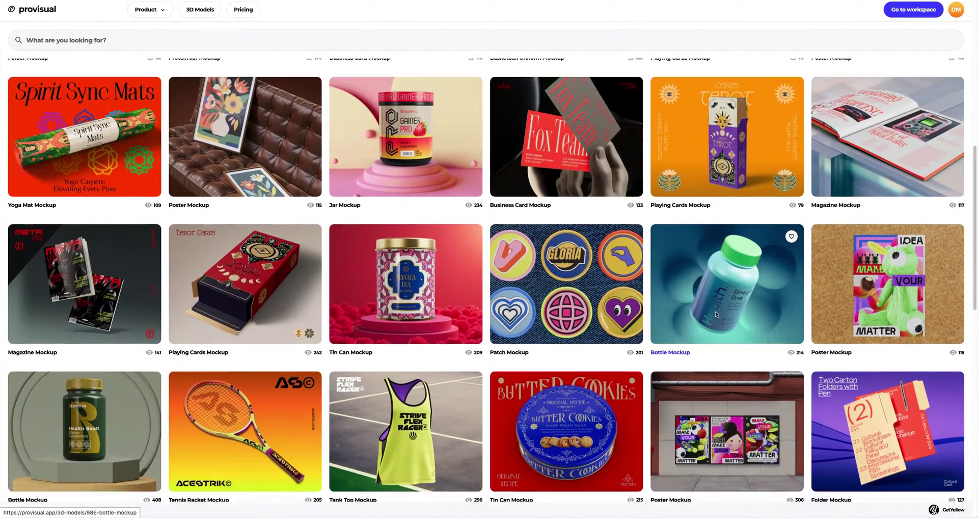
scroll(715, 314, "down", 5)
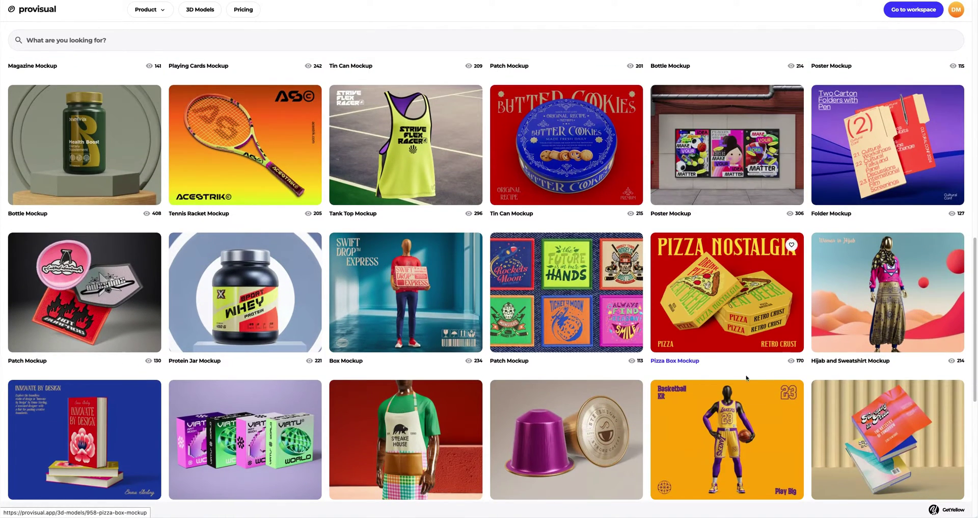
Open the Tank Top Mockup, browse its preview images, and create a project from it
left_click(389, 140)
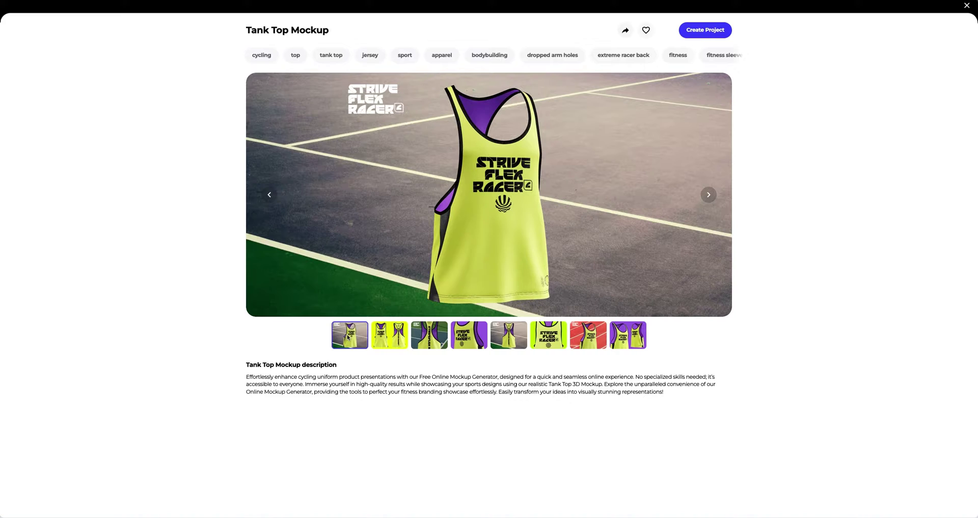
left_click(390, 337)
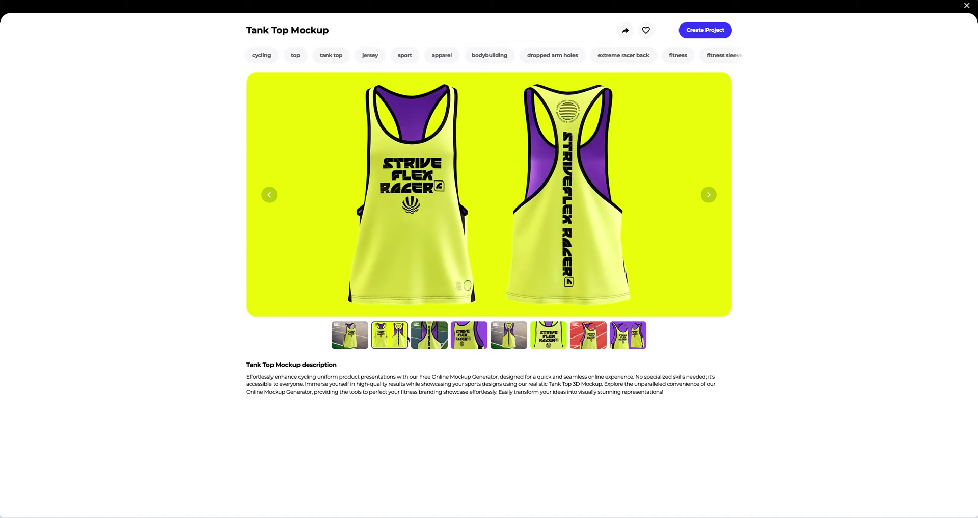
left_click(429, 336)
left_click(466, 338)
left_click(507, 337)
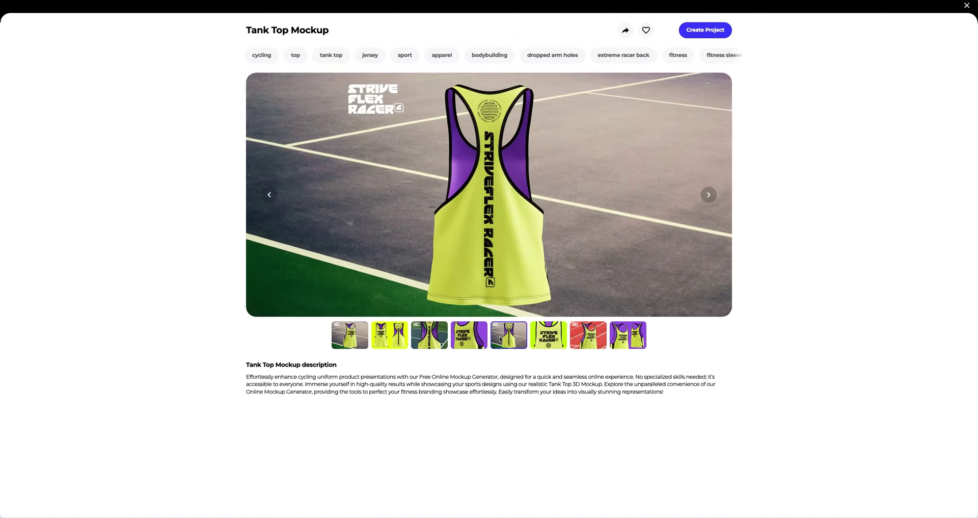
left_click(548, 335)
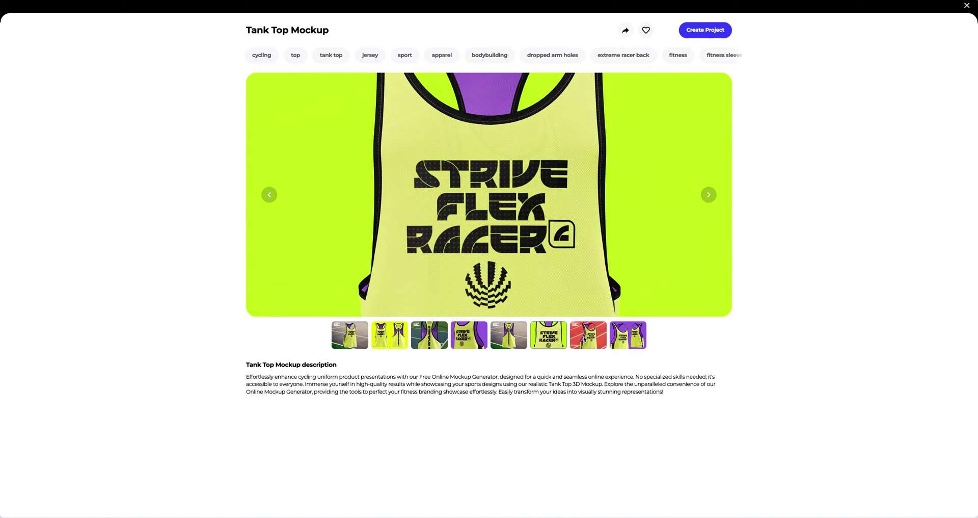
left_click(588, 335)
left_click(619, 338)
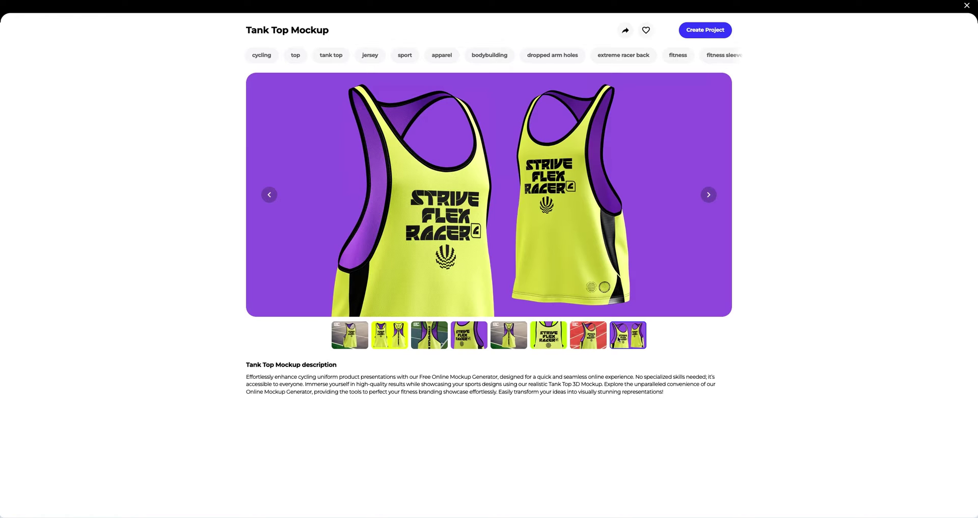
left_click(705, 29)
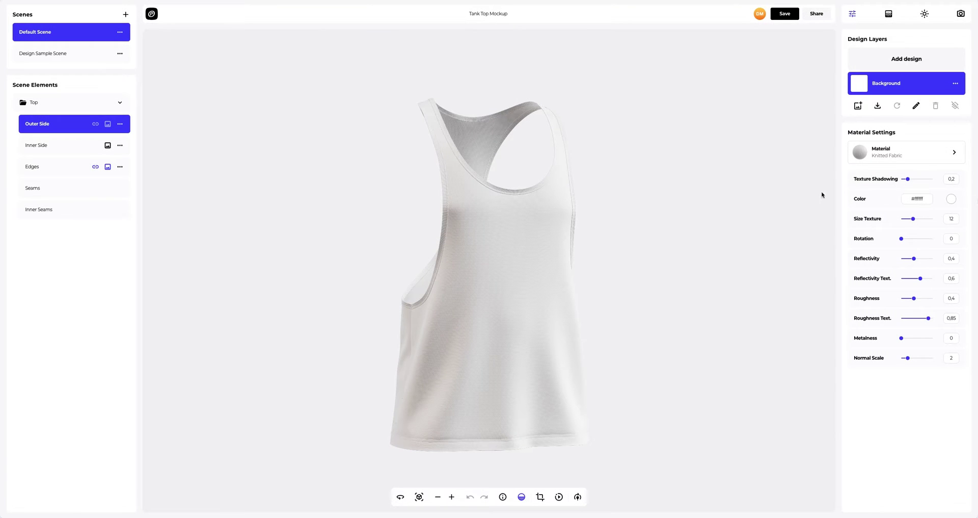
Orbit and zoom the blank white tank top to inspect its back and sides
left_click_drag(550, 195, 507, 214)
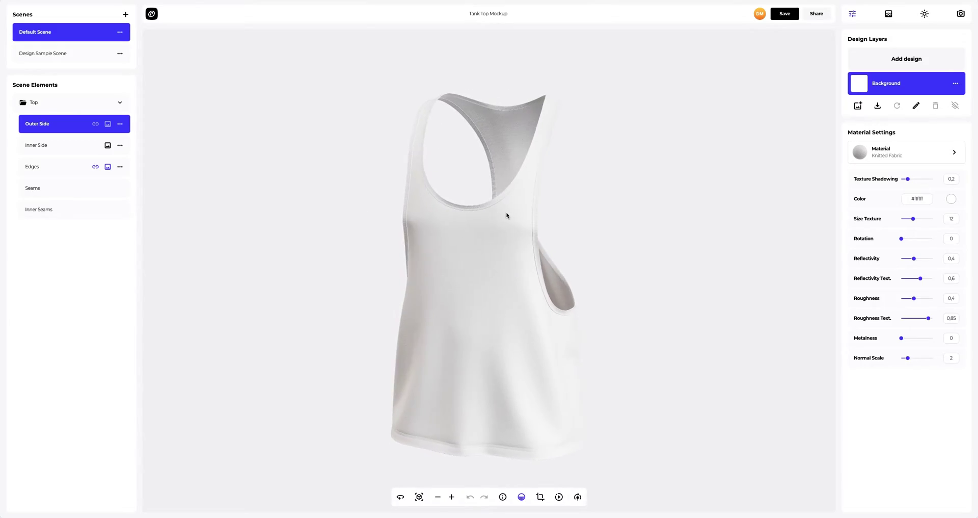
scroll(517, 216, "up", 3)
scroll(517, 216, "up", 5)
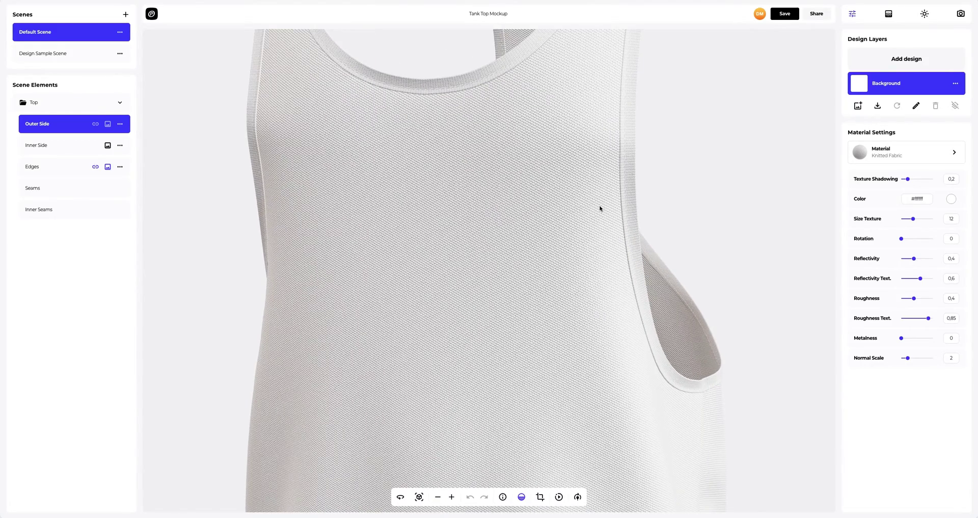
scroll(554, 212, "up", 3)
mouse_move(554, 211)
left_mouse_down()
mouse_move(500, 234)
mouse_move(568, 223)
left_mouse_up()
scroll(569, 224, "down", 5)
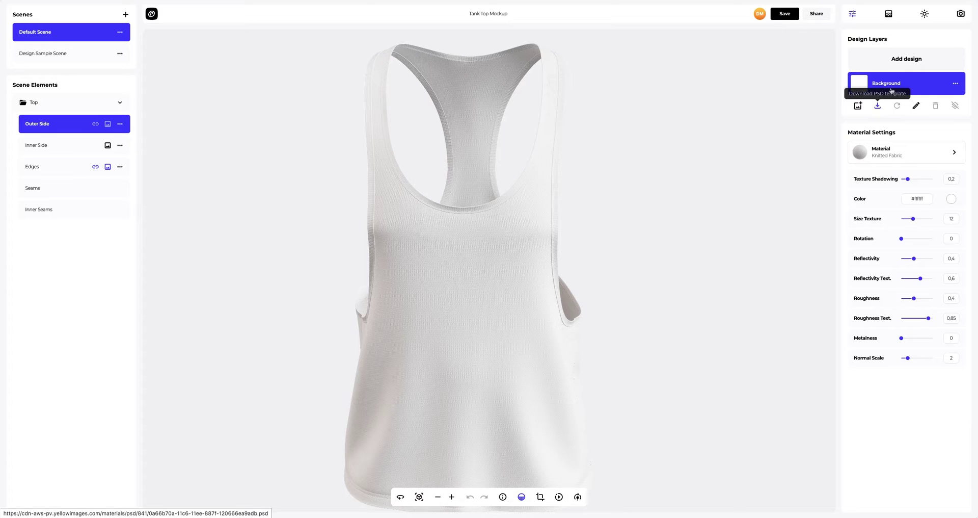
Load Front.png as a design and position it on the front panel at X -10
left_click(910, 59)
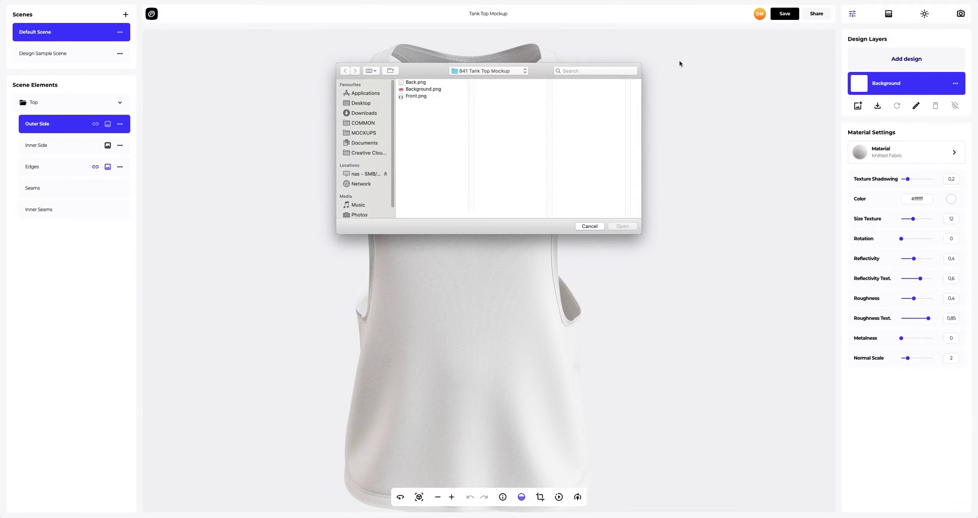
left_click(415, 96)
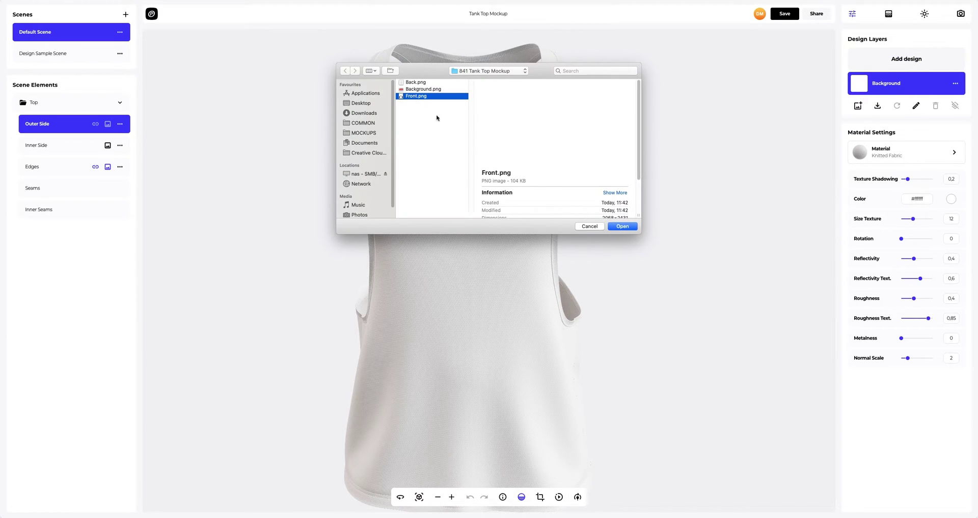
left_click(623, 226)
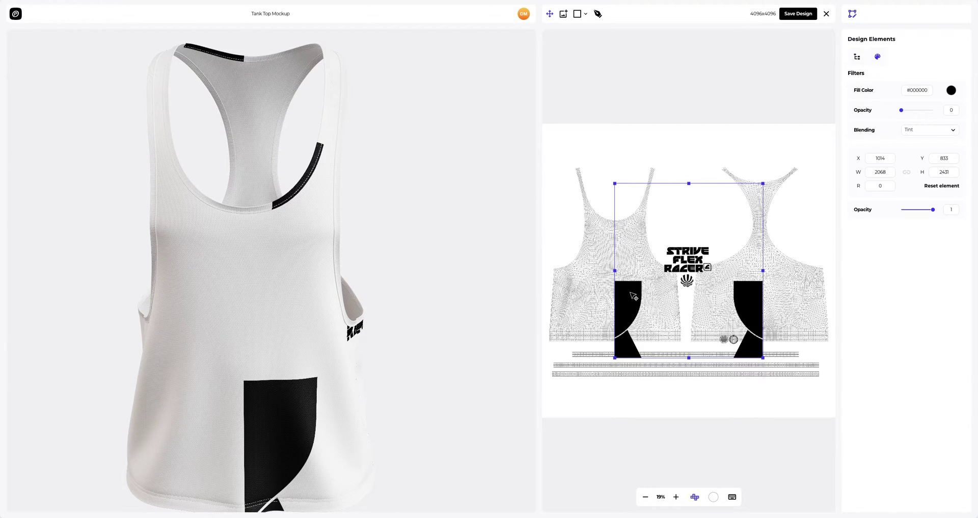
left_click_drag(632, 295, 559, 280)
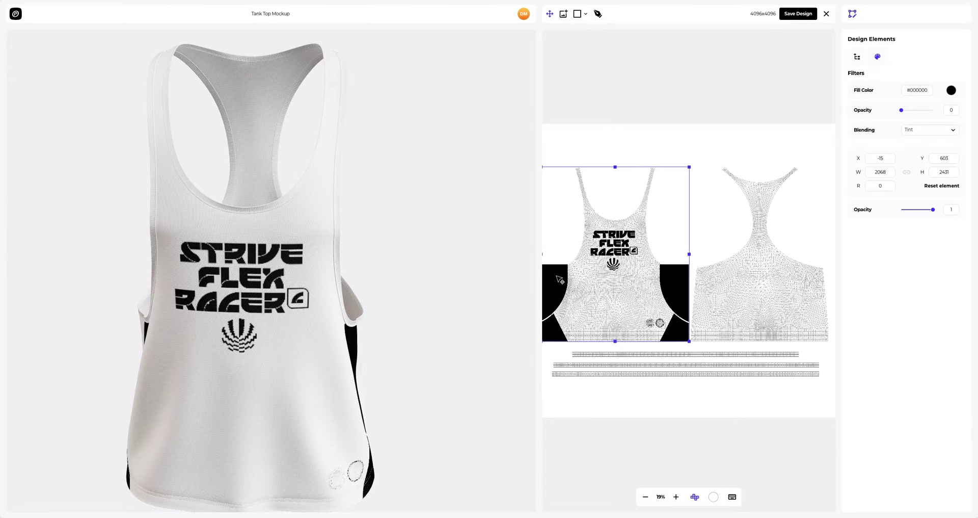
scroll(560, 280, "up", 5)
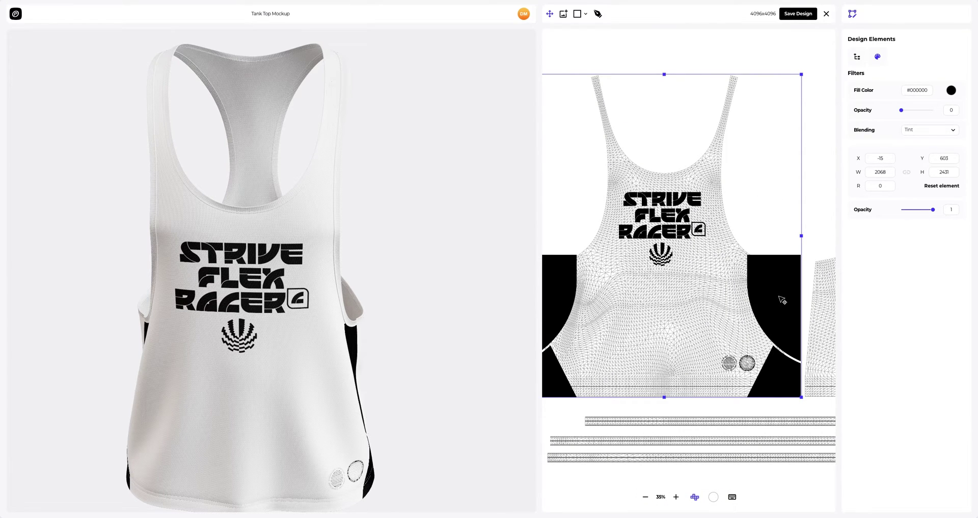
left_click_drag(782, 300, 784, 300)
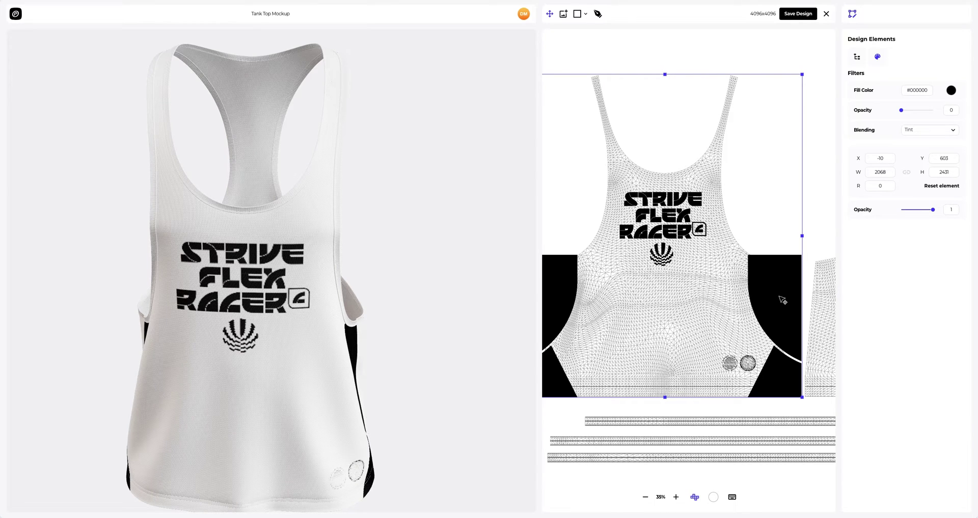
Orbit and pan the view to bring the template's back panel into view
left_click_drag(444, 291, 151, 269)
scroll(648, 266, "down", 2)
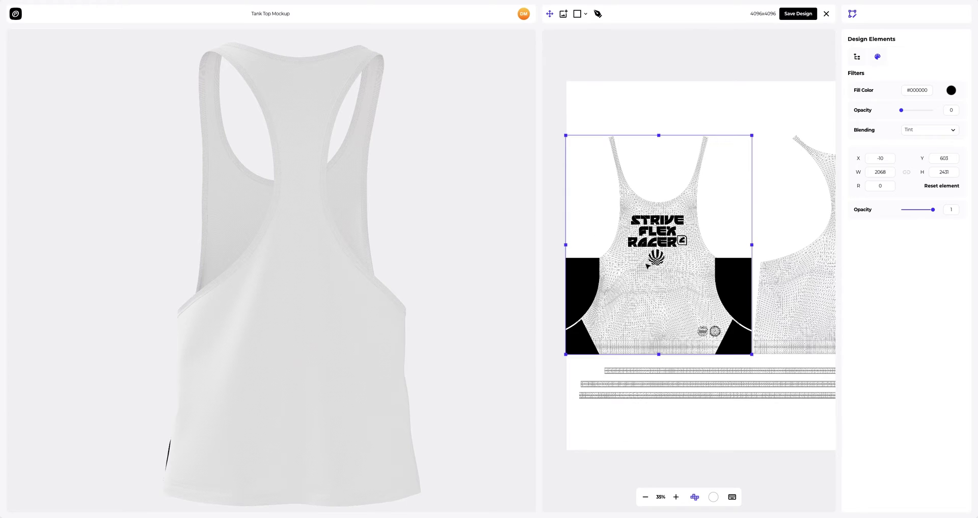
left_click_drag(764, 271, 643, 266)
scroll(642, 267, "up", 2)
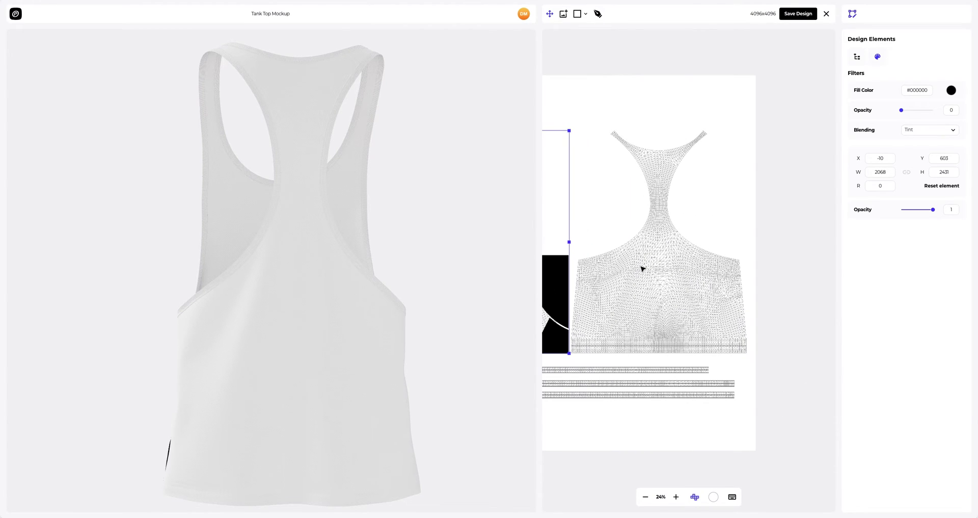
Add Back.png centred down the back at X 2077, Y 599, and save the design
left_click(563, 15)
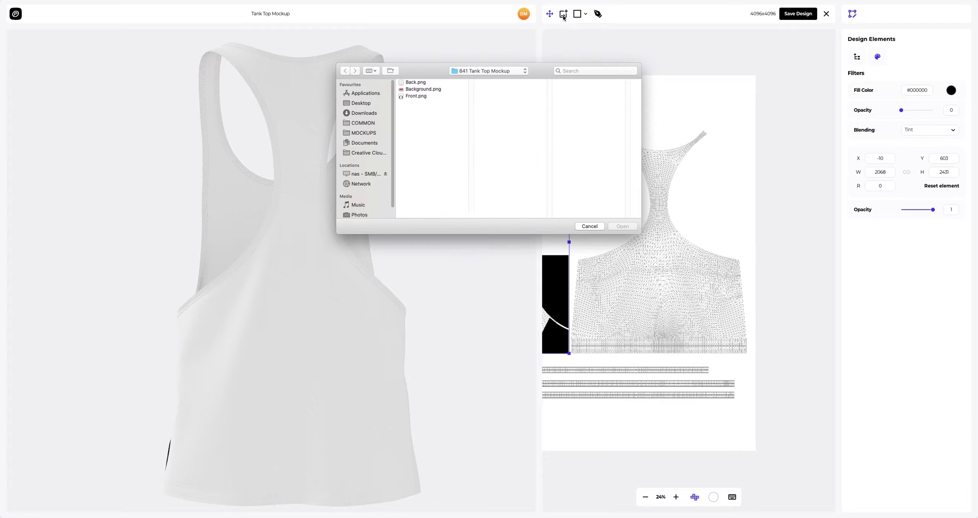
left_click(415, 82)
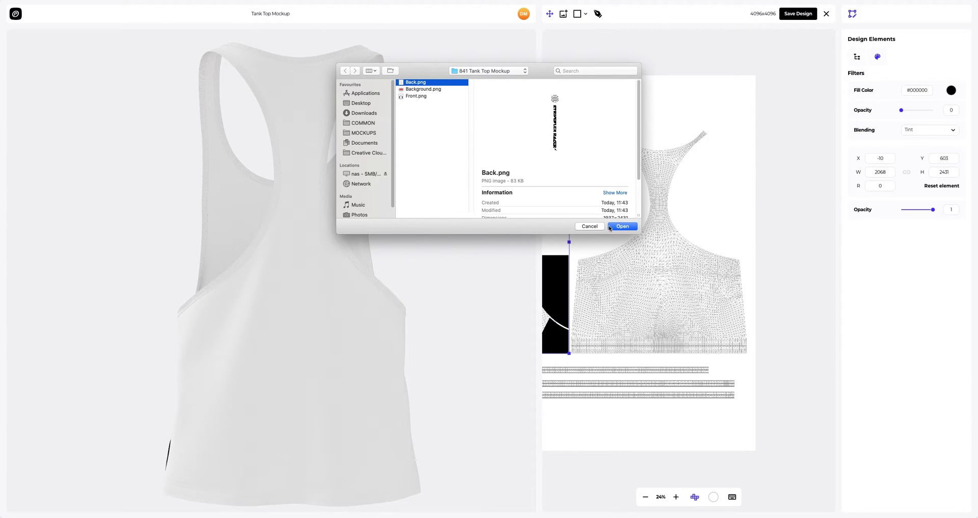
left_click(616, 227)
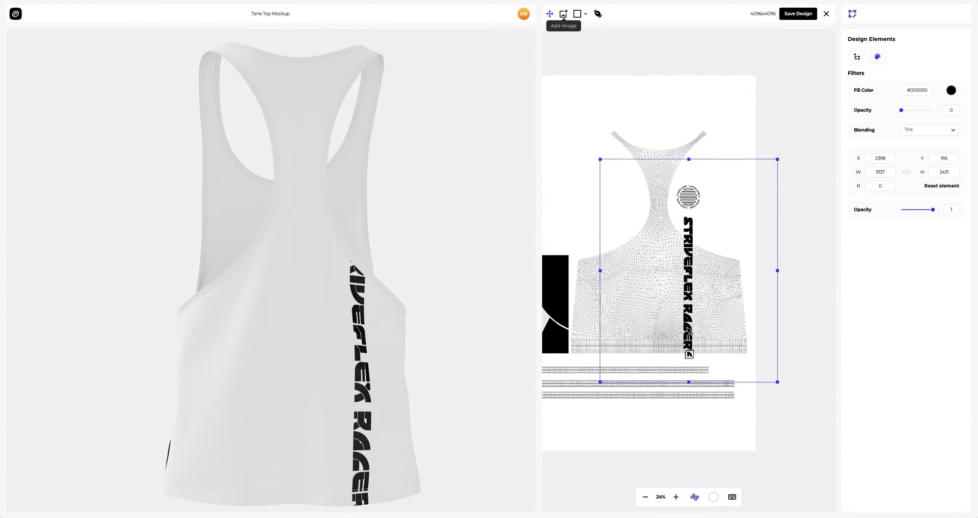
left_click_drag(676, 314, 662, 304)
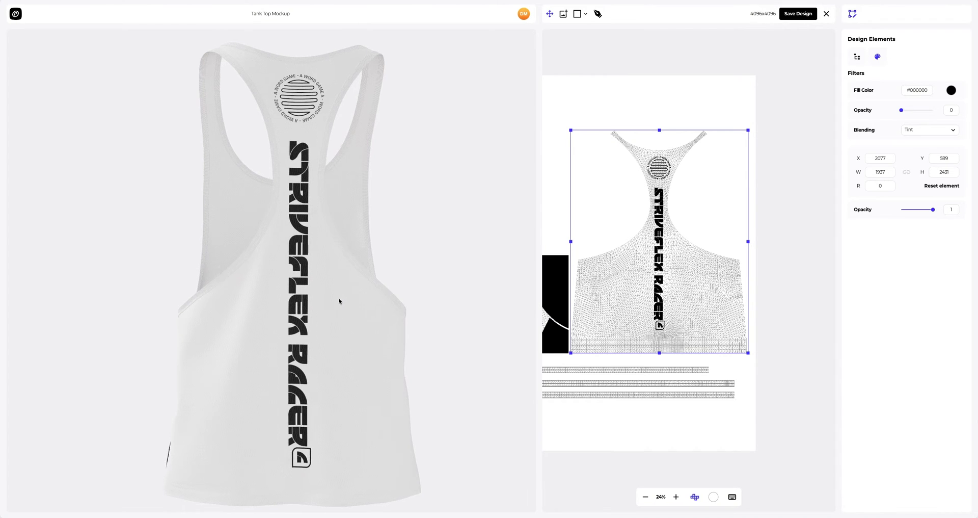
left_click_drag(334, 301, 87, 295)
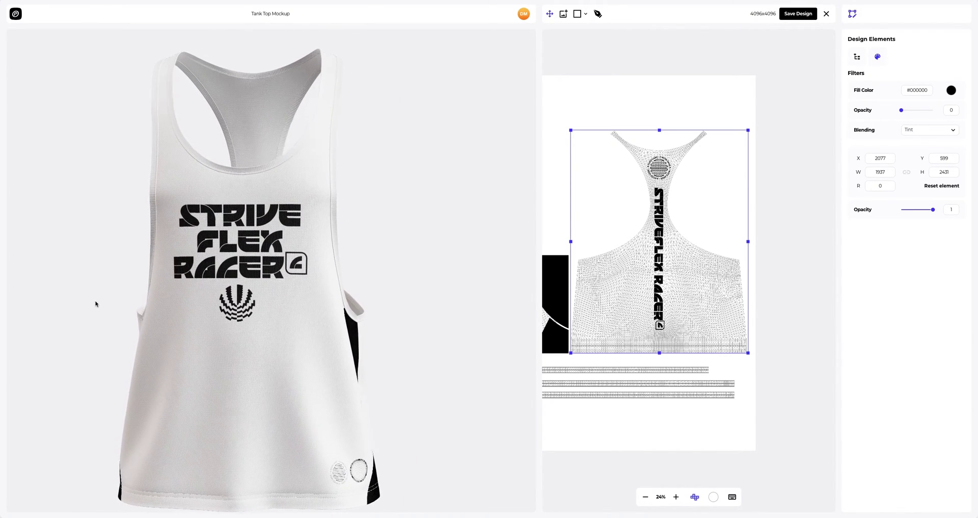
left_click(799, 16)
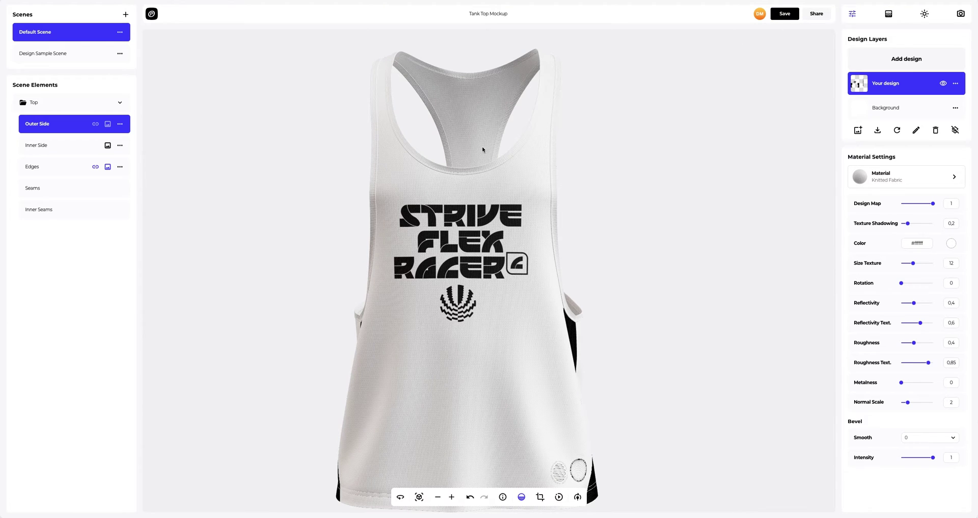
Set the Outer Side Background layer colour to hex EBFF00 neon yellow
scroll(469, 208, "up", 3)
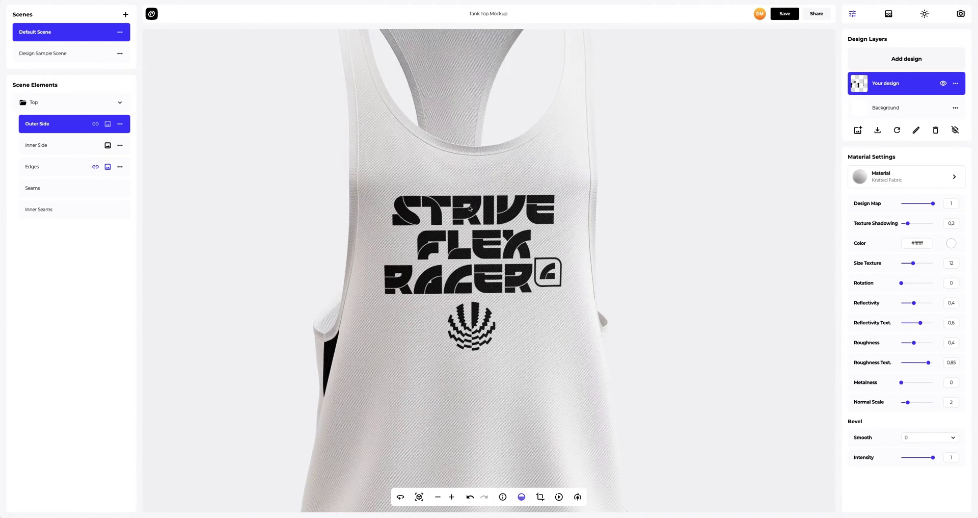
scroll(525, 205, "up", 2)
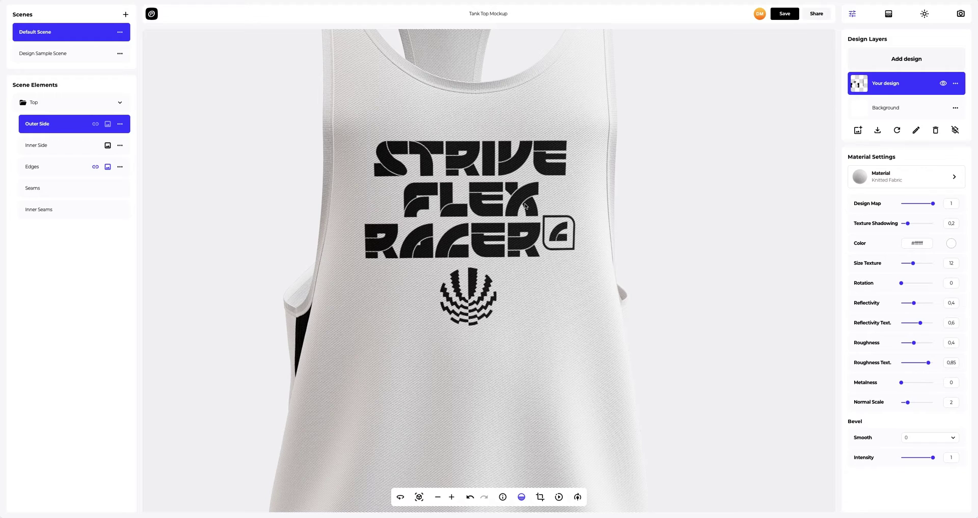
left_click(911, 109)
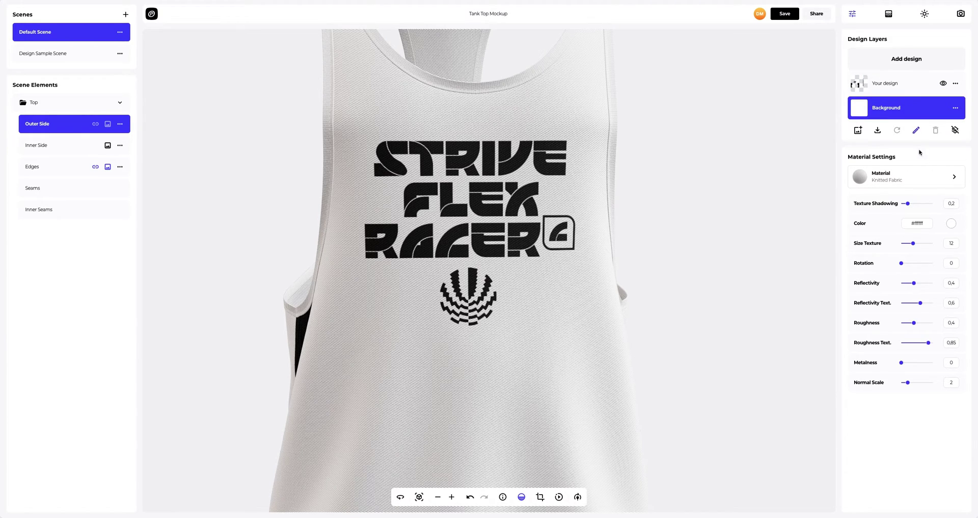
left_click(951, 225)
left_click_drag(933, 240, 898, 265)
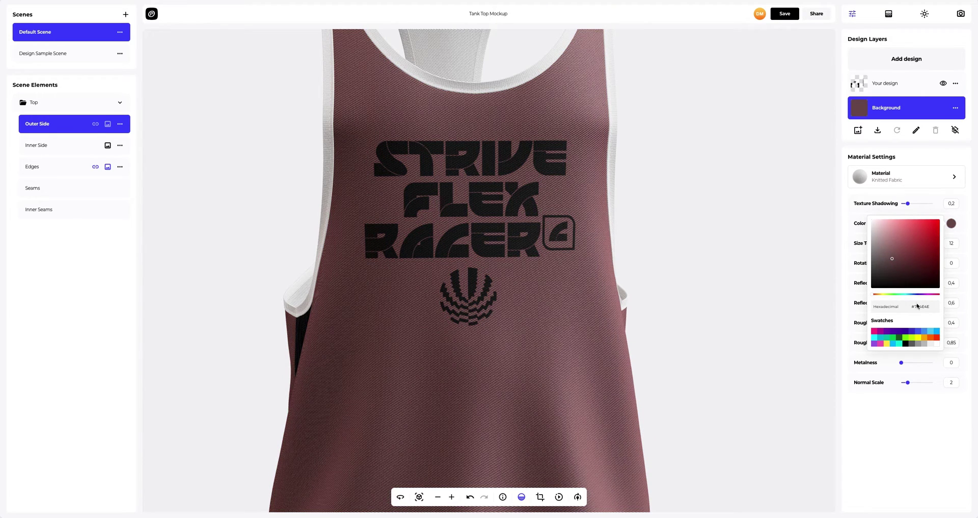
left_click(917, 338)
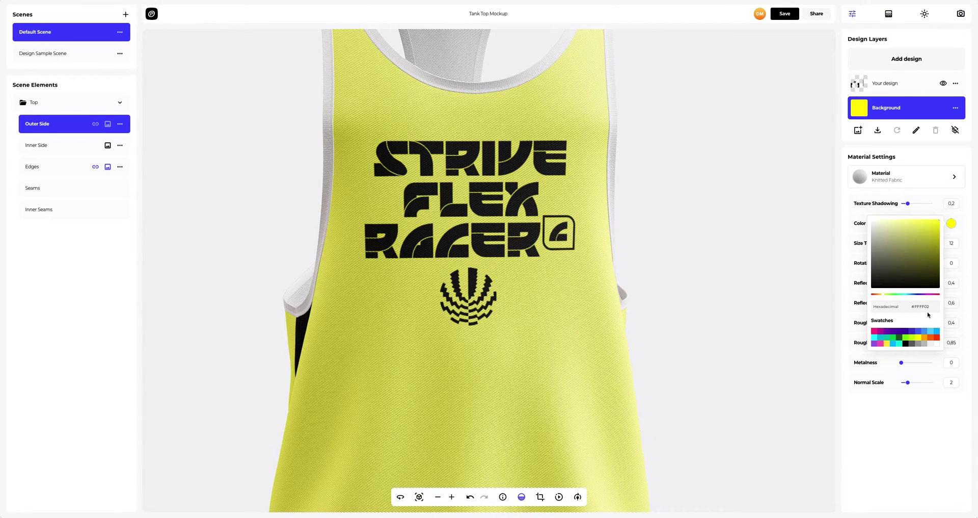
left_click_drag(930, 306, 909, 306)
type("EBFF00")
left_click(762, 275)
left_click_drag(634, 248, 508, 364)
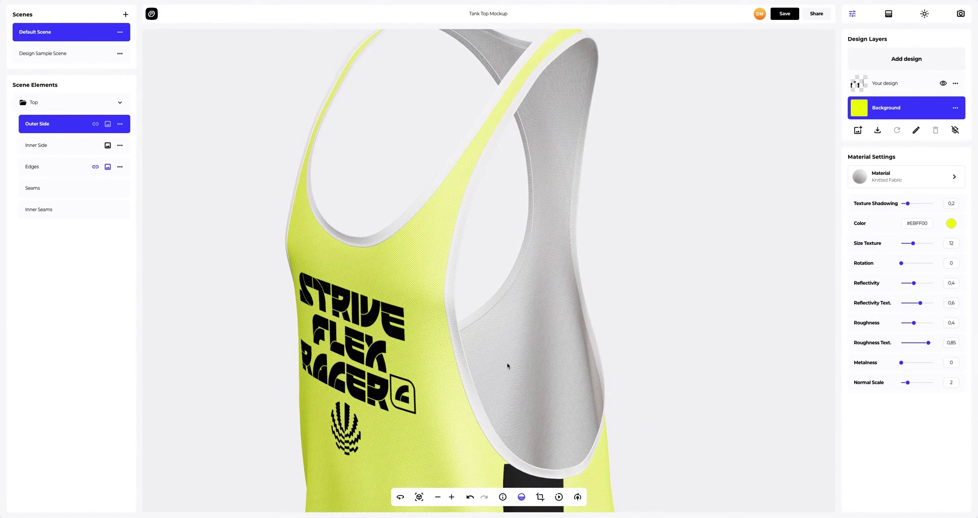
scroll(507, 365, "up", 4)
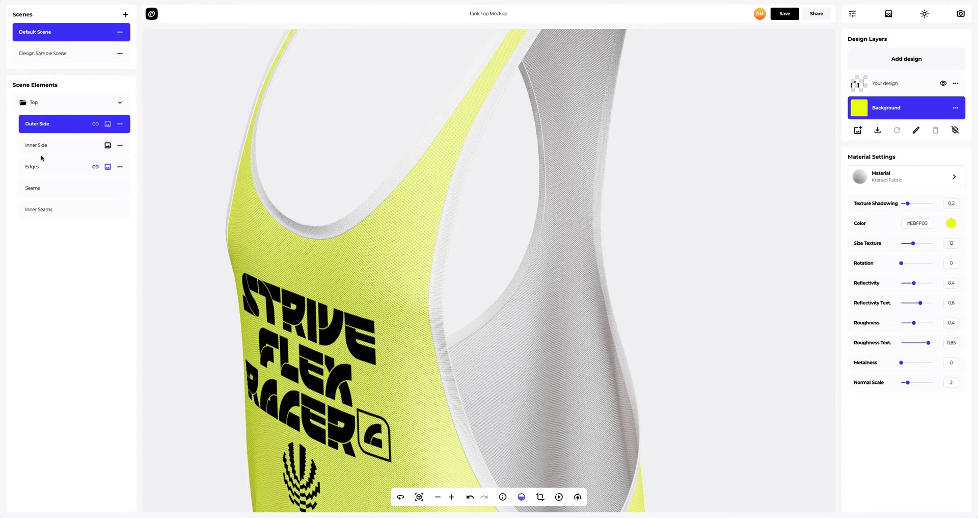
Colour the tank top's inner side purple with hex 9B5DE5
left_click(56, 148)
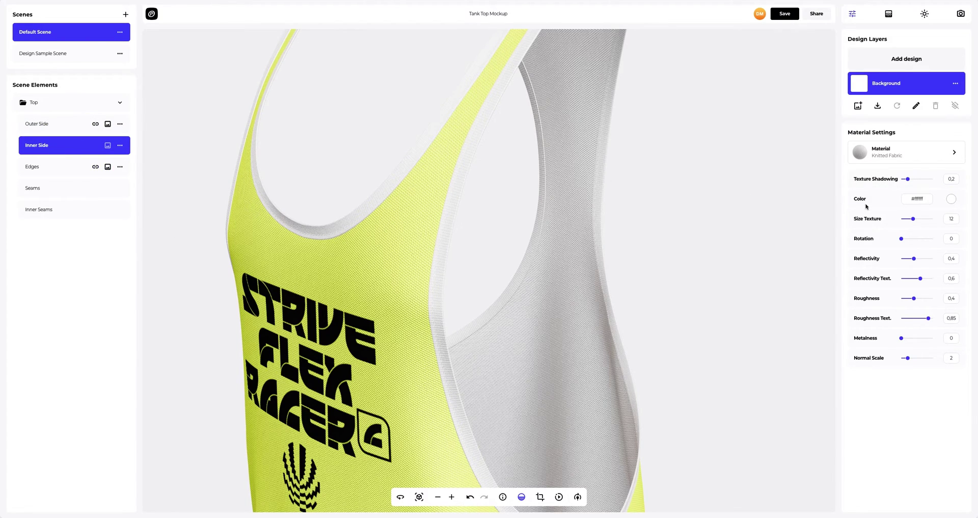
left_click(951, 198)
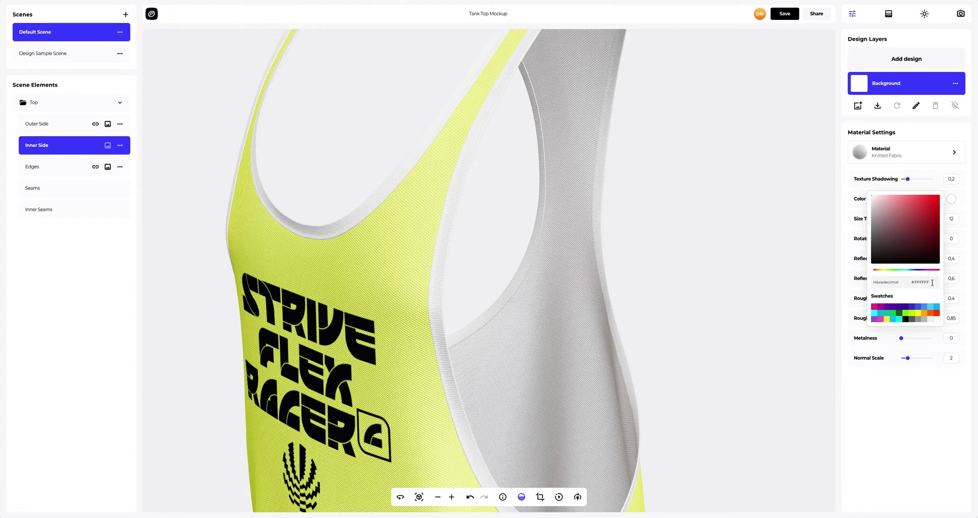
key("ctrl+a")
type("#9B5DE5")
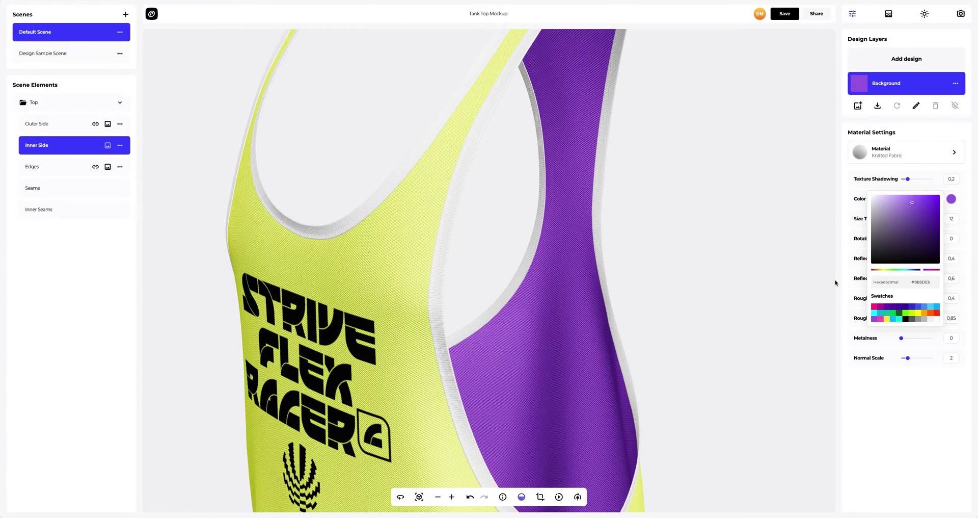
left_click(836, 283)
Make the Edges Background layer black (#000000)
left_click(48, 169)
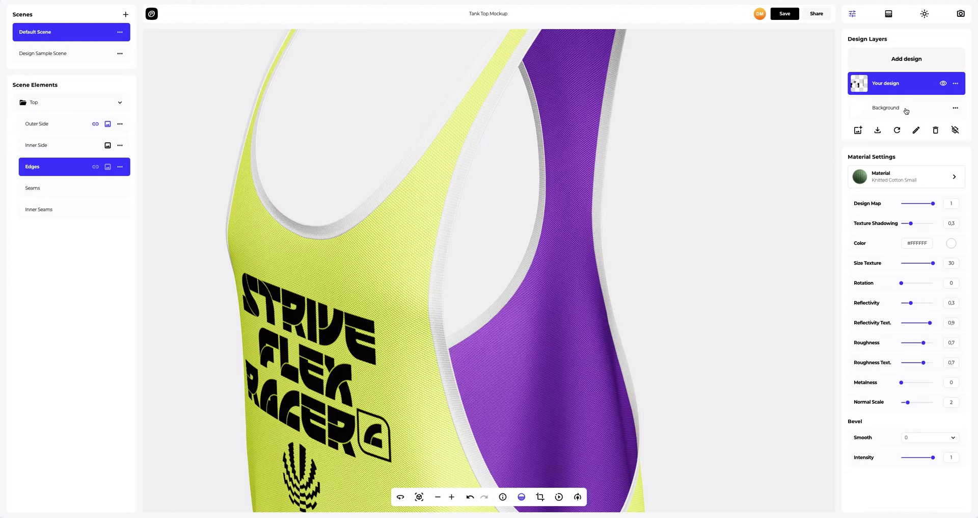
left_click(907, 112)
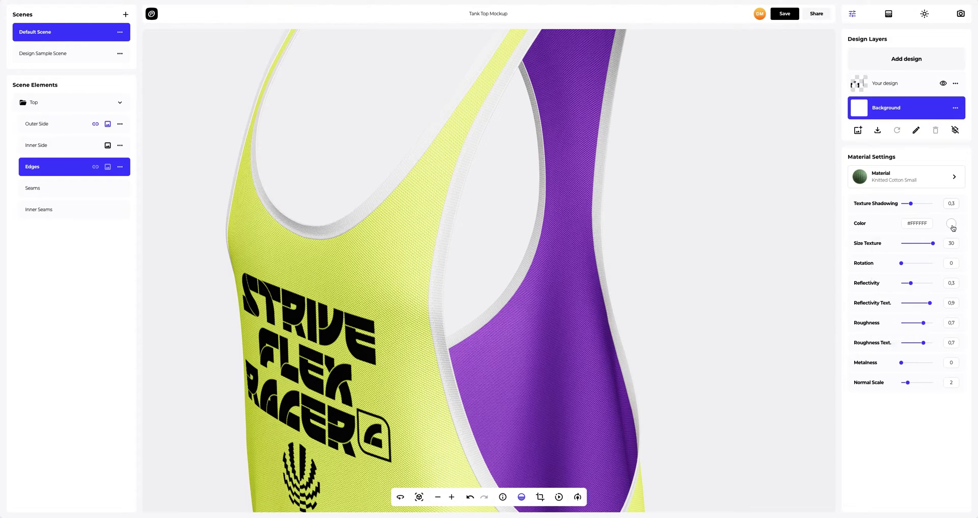
left_click(951, 223)
left_click(905, 345)
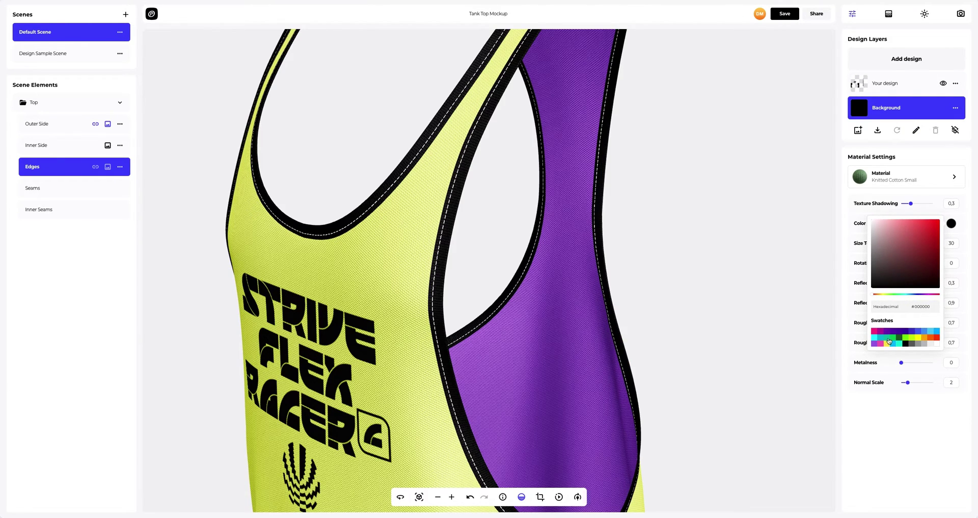
left_click(845, 325)
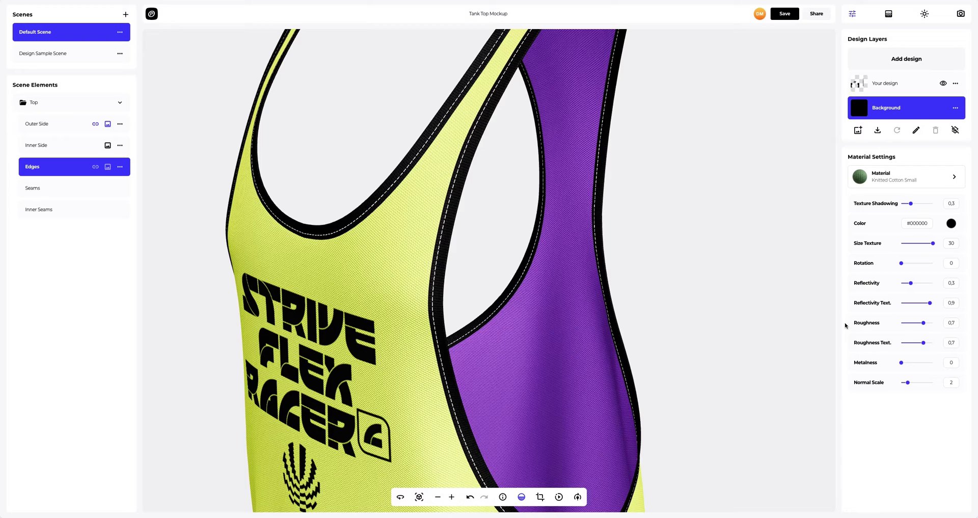
left_click(50, 189)
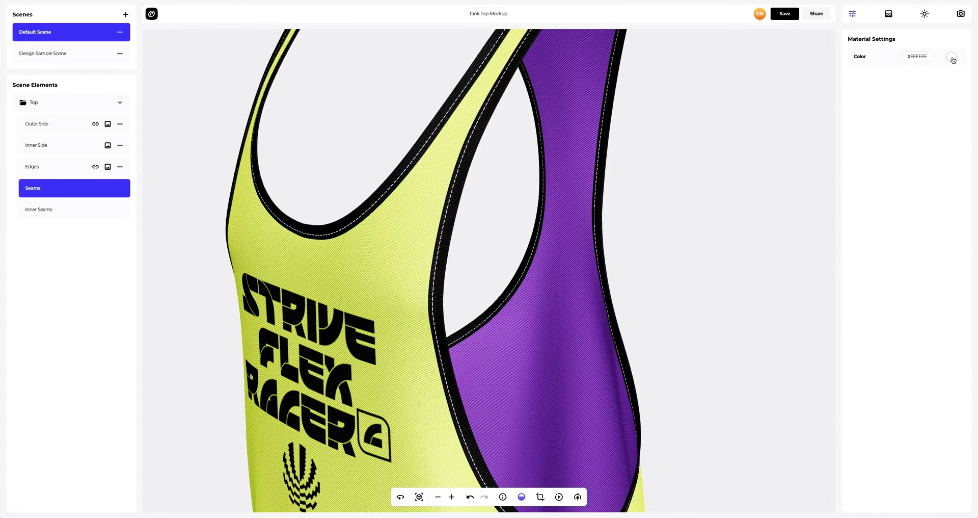
Turn the seam stitching colour to black
left_click(952, 56)
left_click(906, 178)
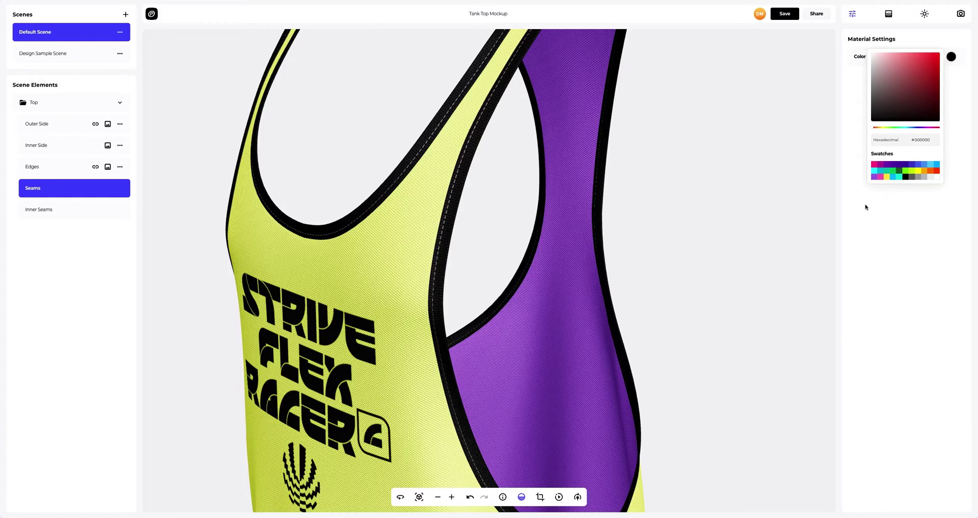
left_click(866, 207)
Reset, orbit and zoom the view to inspect the finished tank top and purple armhole
left_click_drag(683, 172, 221, 147)
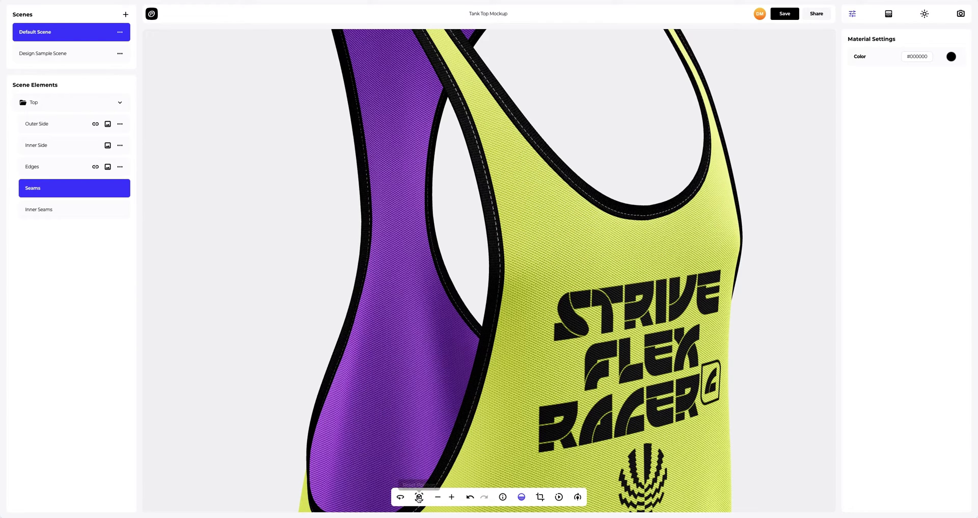
left_click(419, 496)
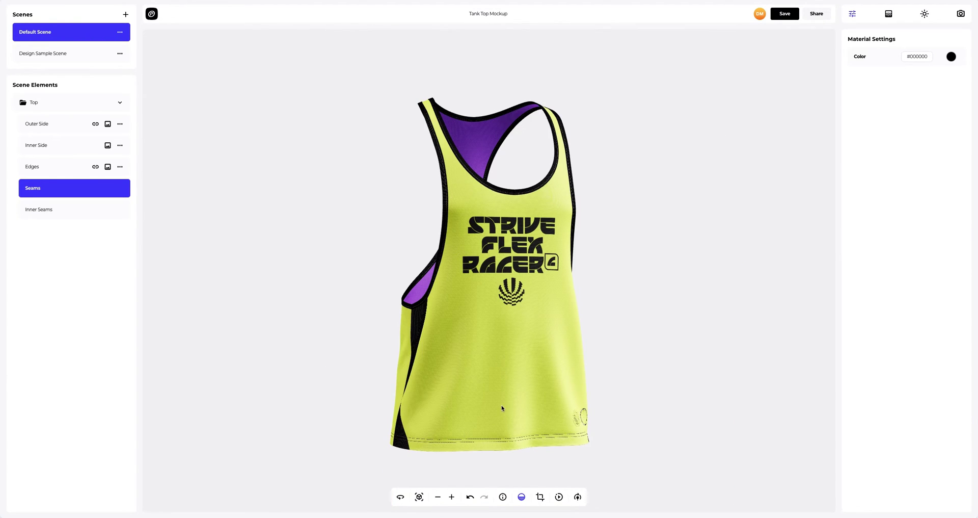
mouse_move(502, 407)
left_mouse_down()
mouse_move(457, 407)
mouse_move(496, 410)
left_mouse_up()
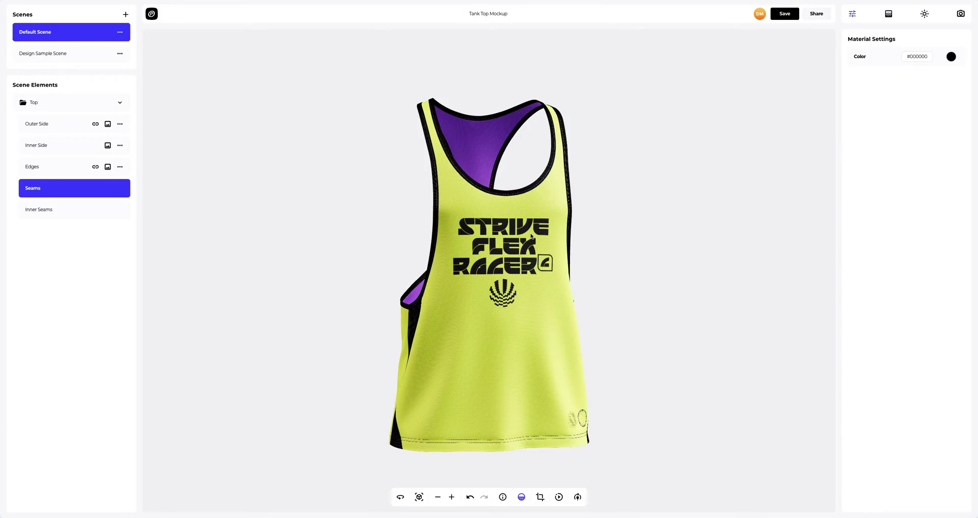
scroll(532, 236, "up", 10)
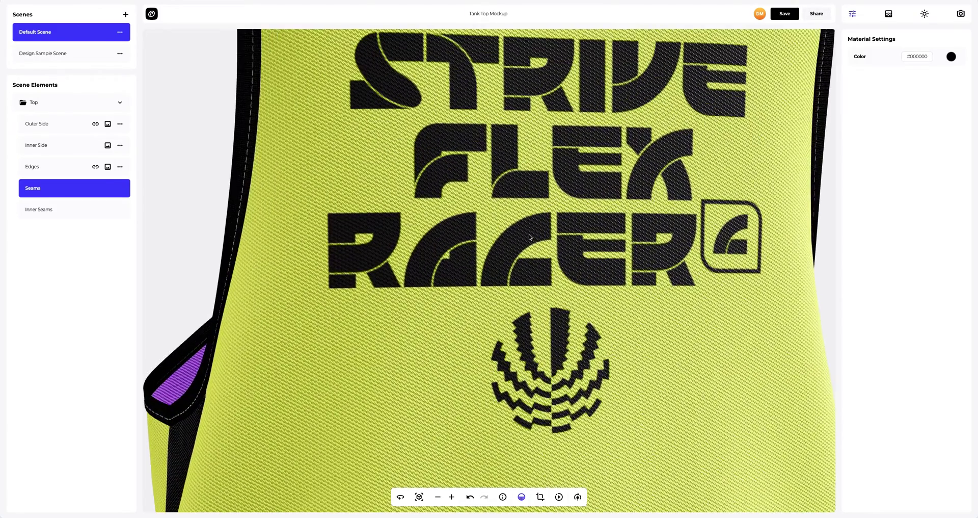
left_click_drag(530, 236, 532, 281)
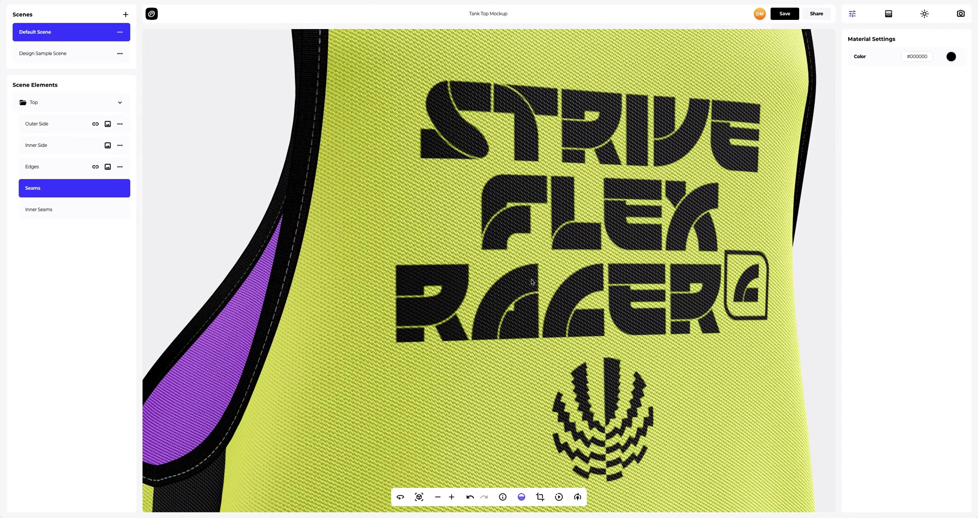
Give the outer-side print layer a Dotted Rubber material with texture scale 14.3
left_click(44, 125)
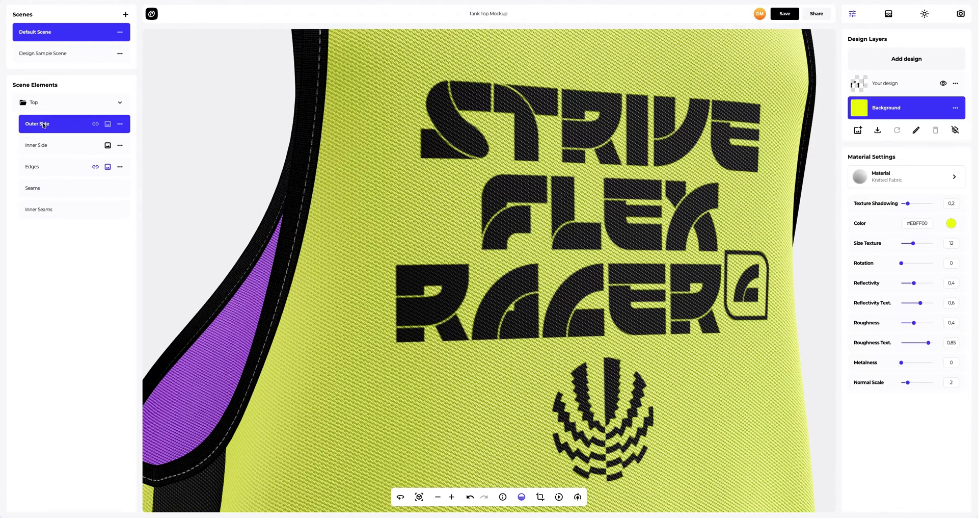
left_click(889, 85)
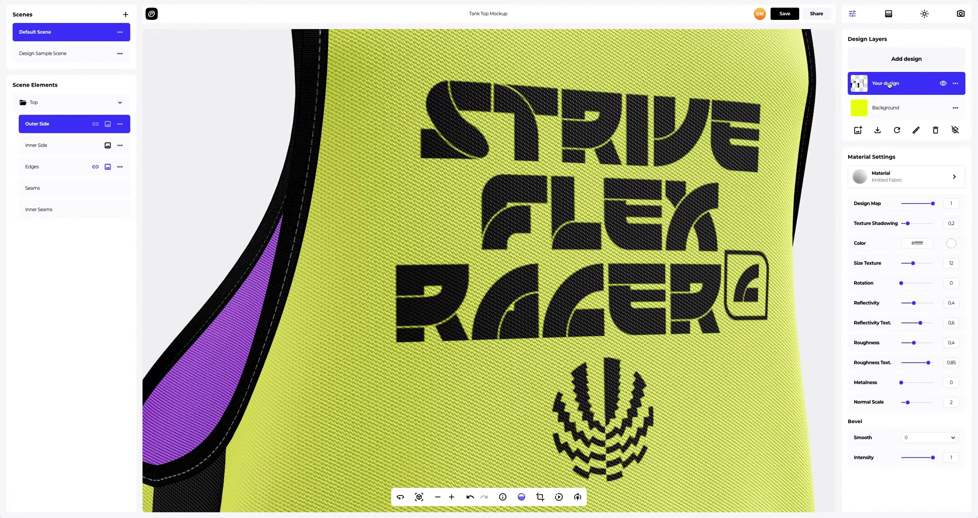
left_click(891, 176)
left_click(771, 82)
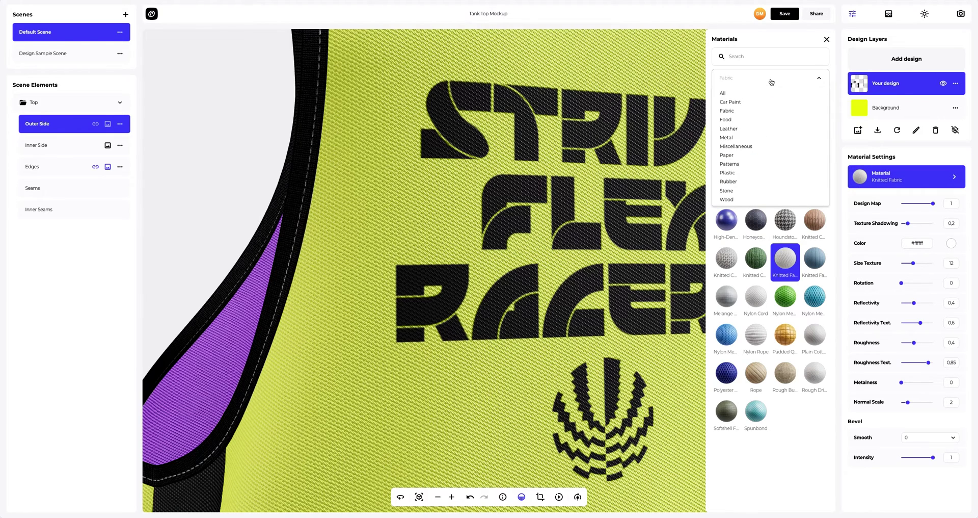
left_click(729, 181)
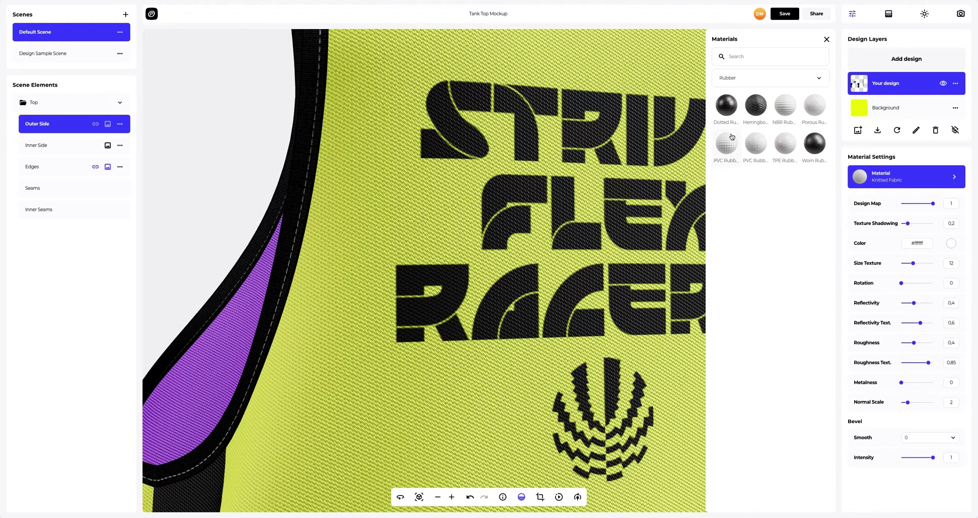
left_click(726, 107)
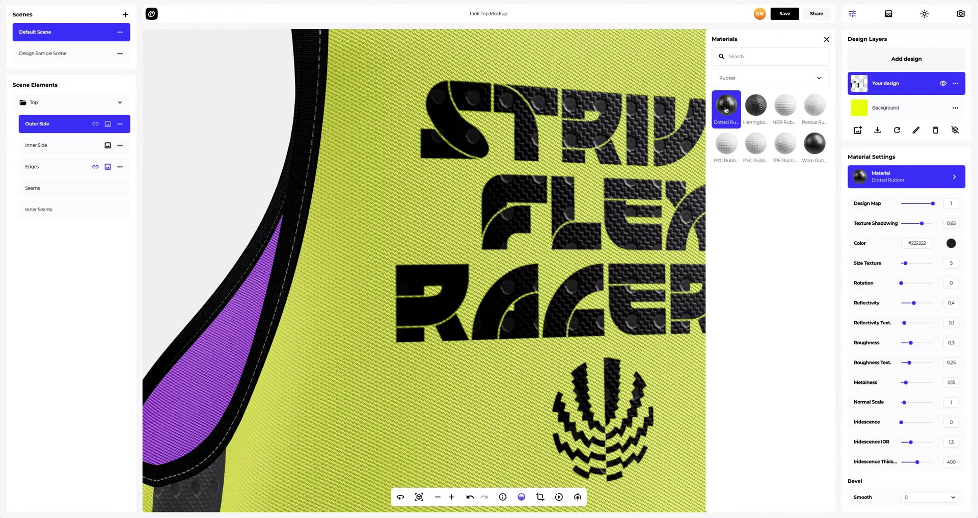
left_click(827, 40)
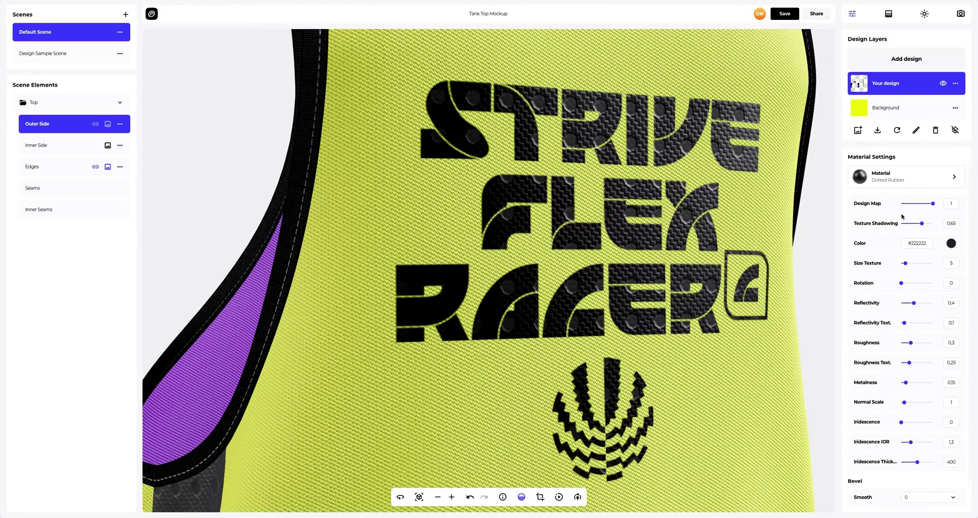
left_click_drag(906, 263, 918, 264)
Set the print's bevel smoothness to 1 and lower its bevel intensity to 0.3
left_click_drag(764, 295, 751, 234)
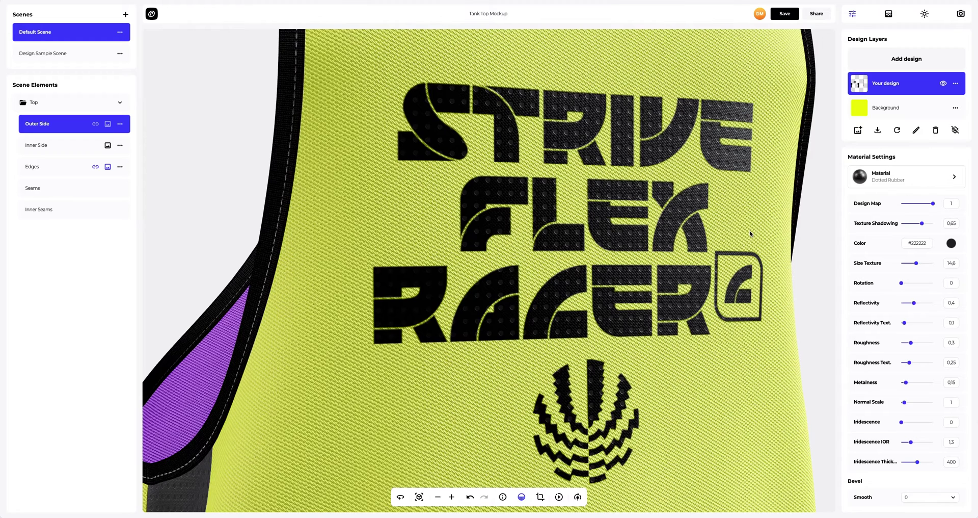
left_click(952, 498)
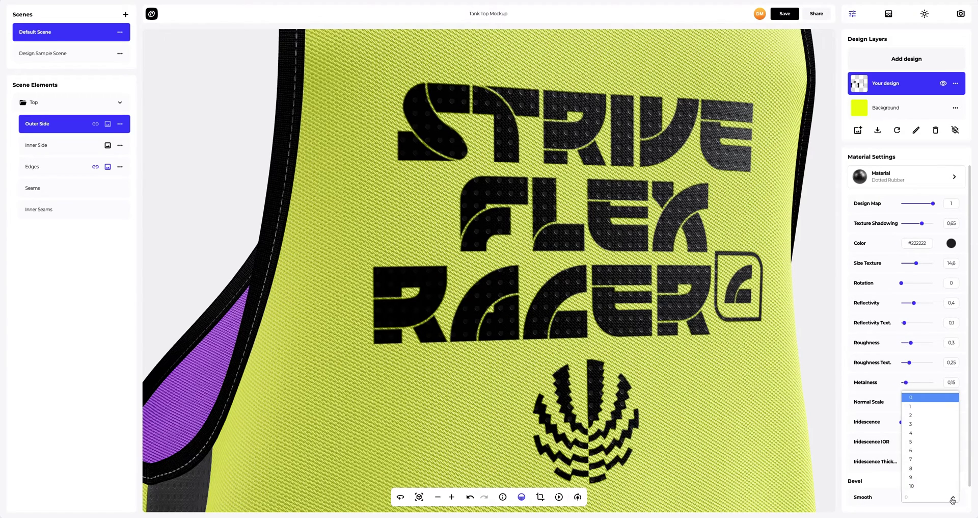
left_click(924, 406)
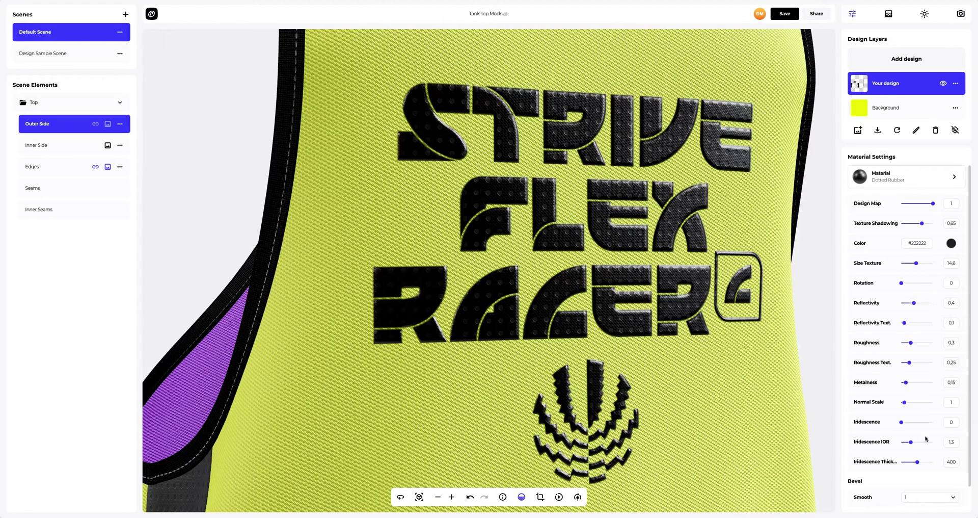
scroll(937, 501, "down", 1)
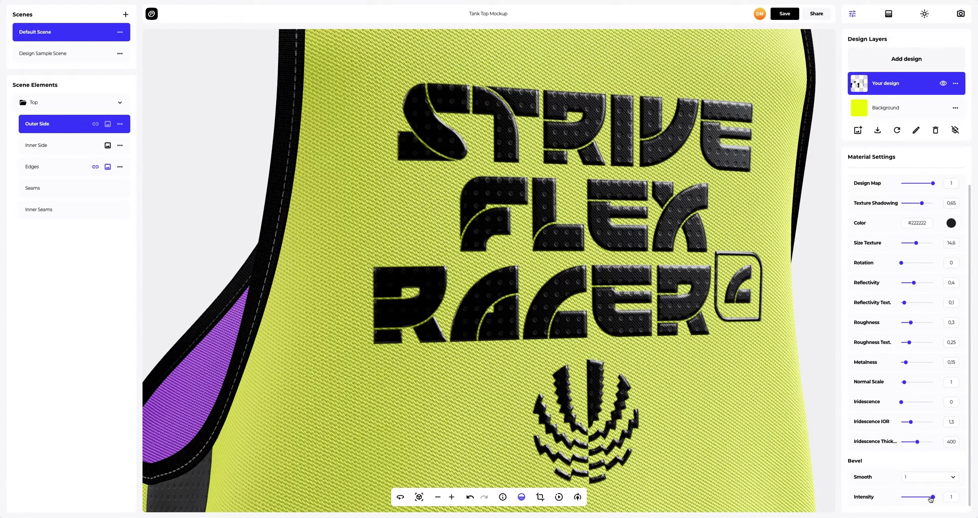
left_click_drag(933, 497, 922, 497)
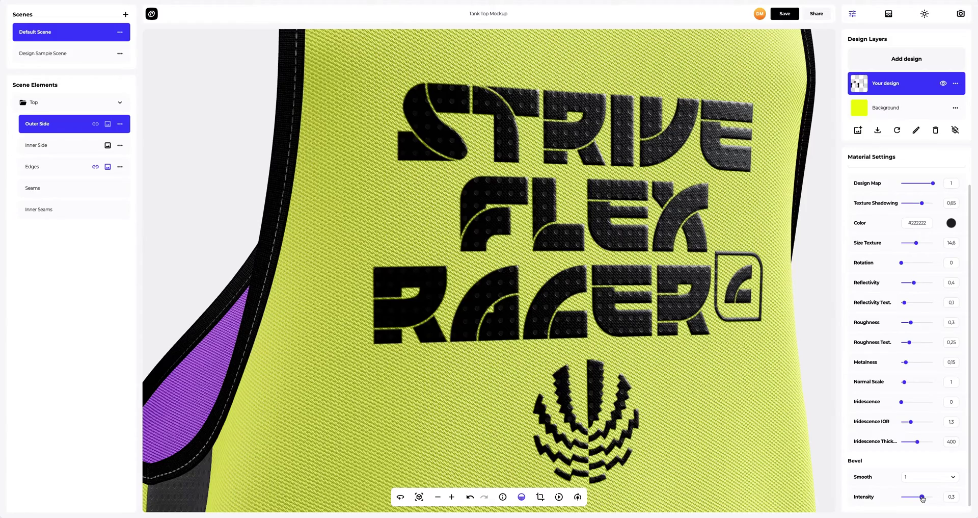
left_click_drag(675, 334, 648, 334)
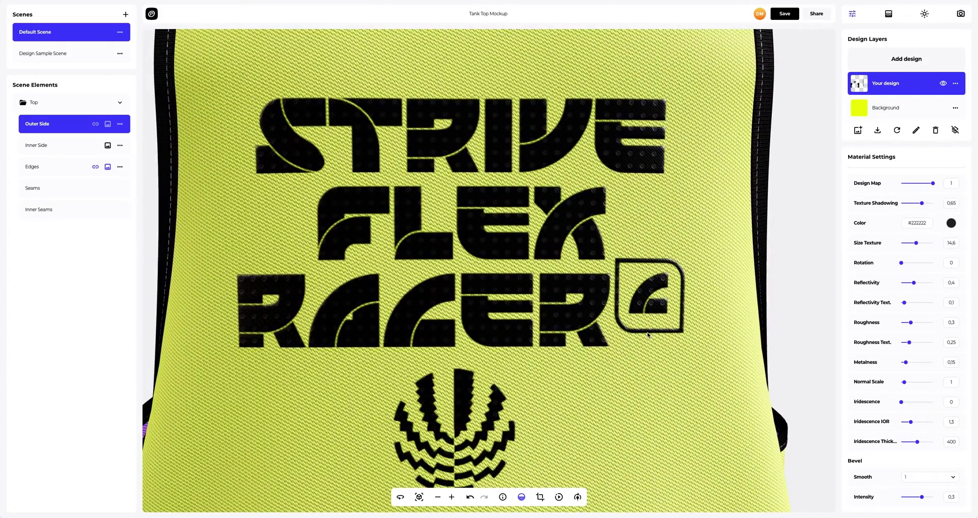
left_click(418, 497)
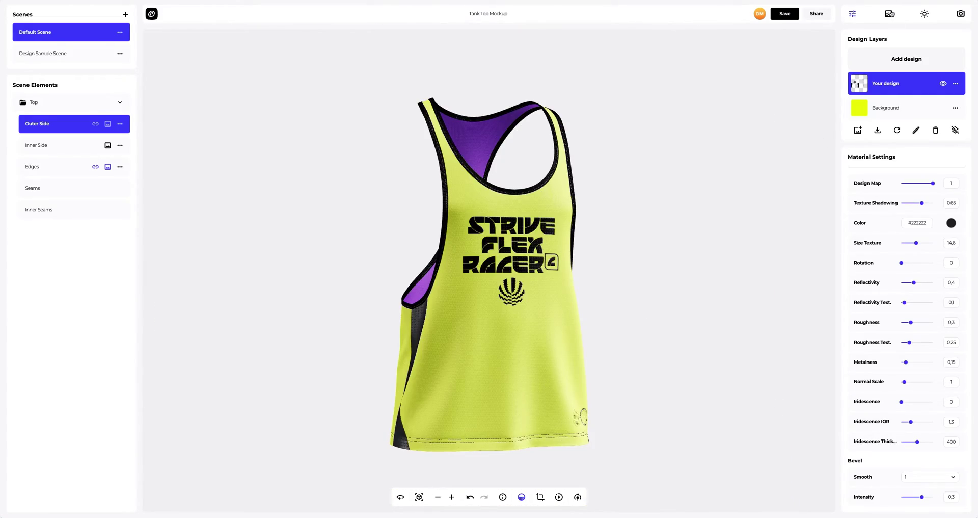
Try a bright yellow solid background, then darken it to olive yellow
left_click(890, 14)
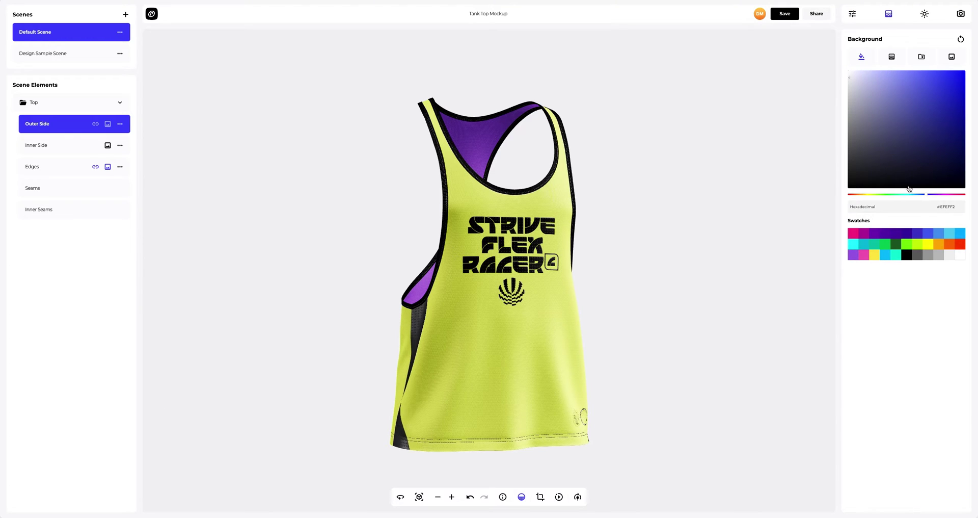
left_click(929, 244)
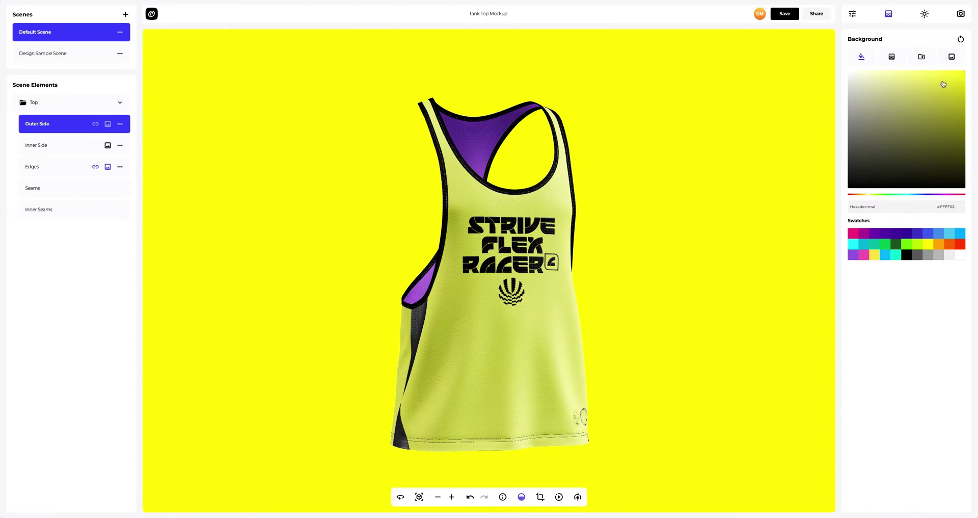
left_click_drag(943, 84, 940, 114)
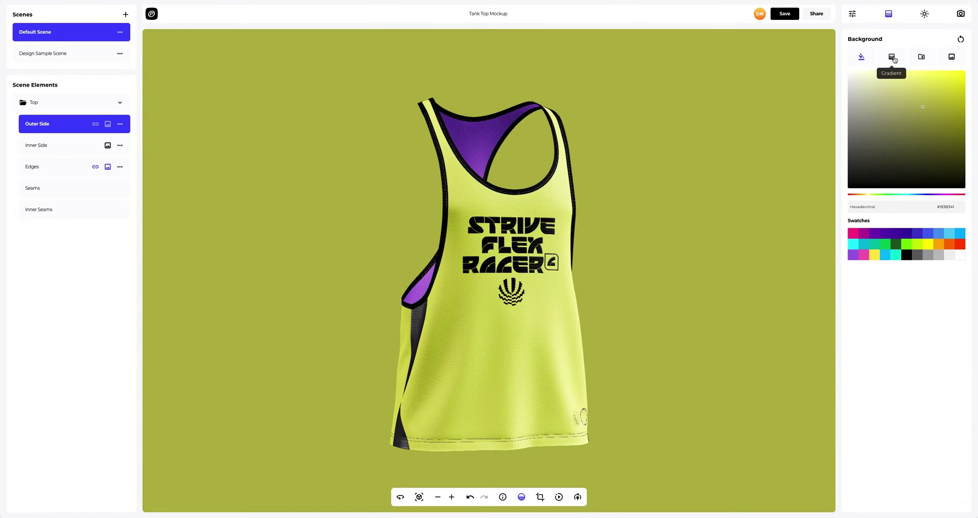
Switch the background to a radial gradient from yellow to purple
left_click(892, 57)
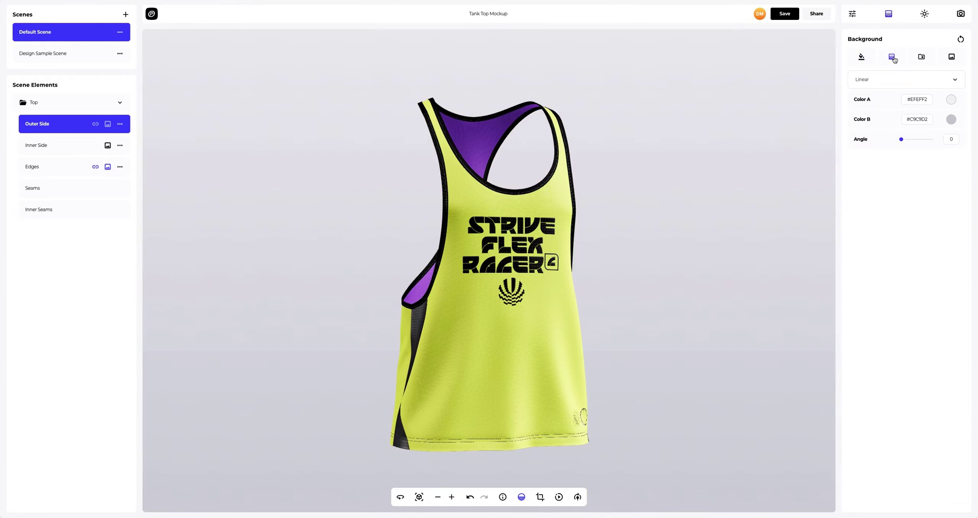
left_click(952, 99)
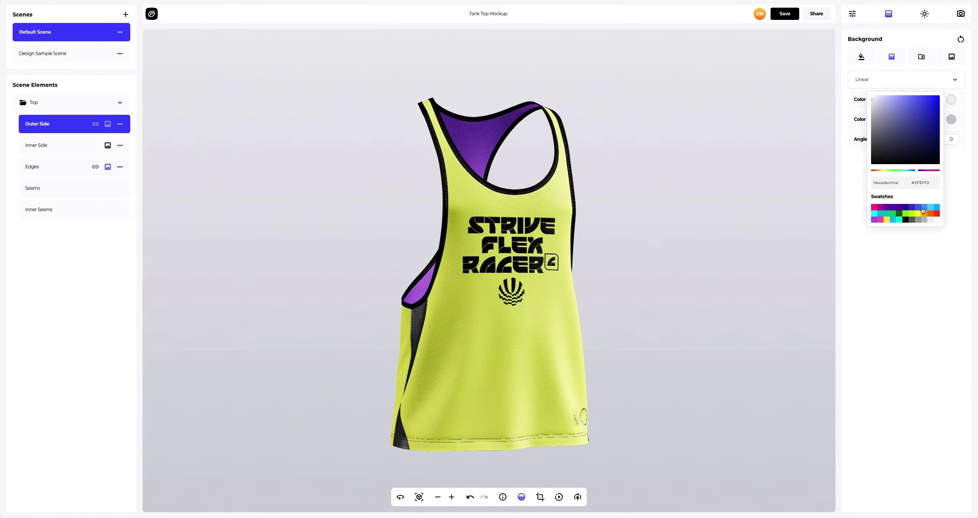
left_click(920, 213)
left_click(952, 119)
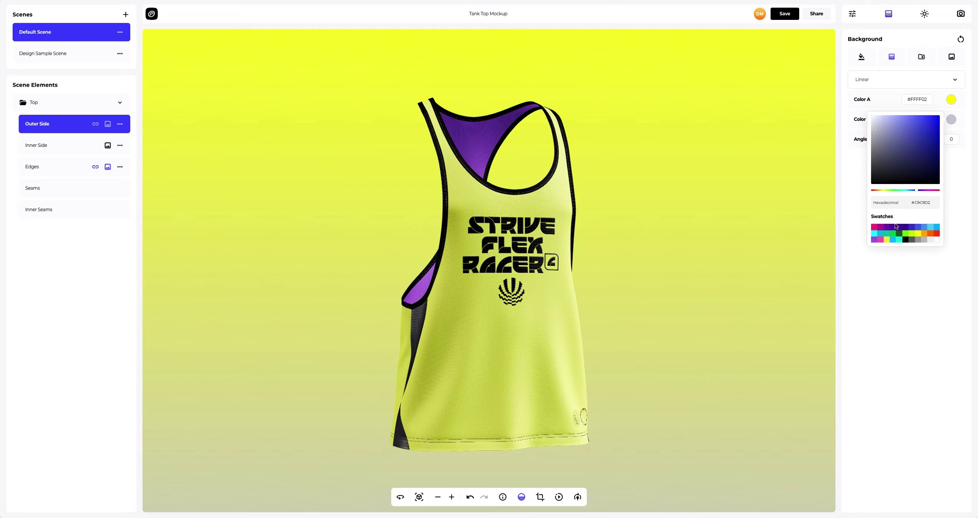
left_click(896, 226)
left_click(860, 212)
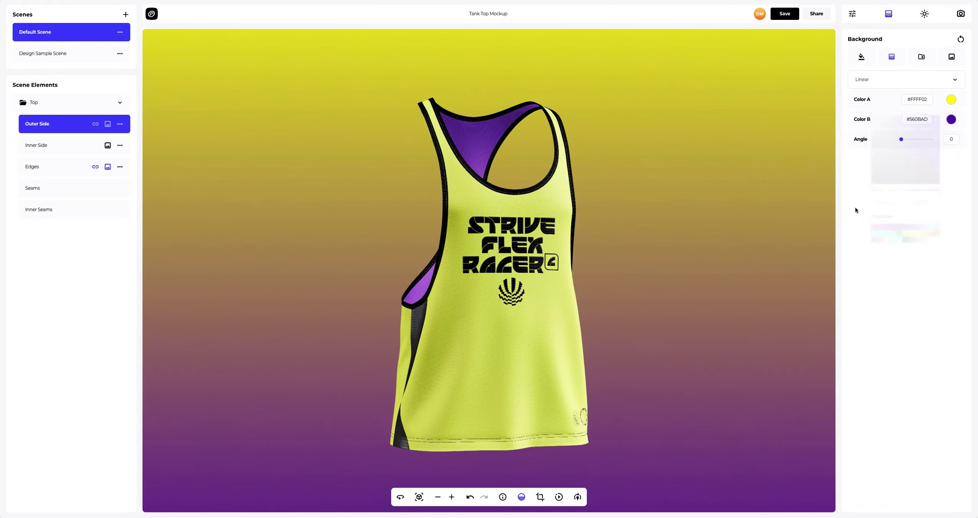
left_click(875, 81)
left_click(869, 102)
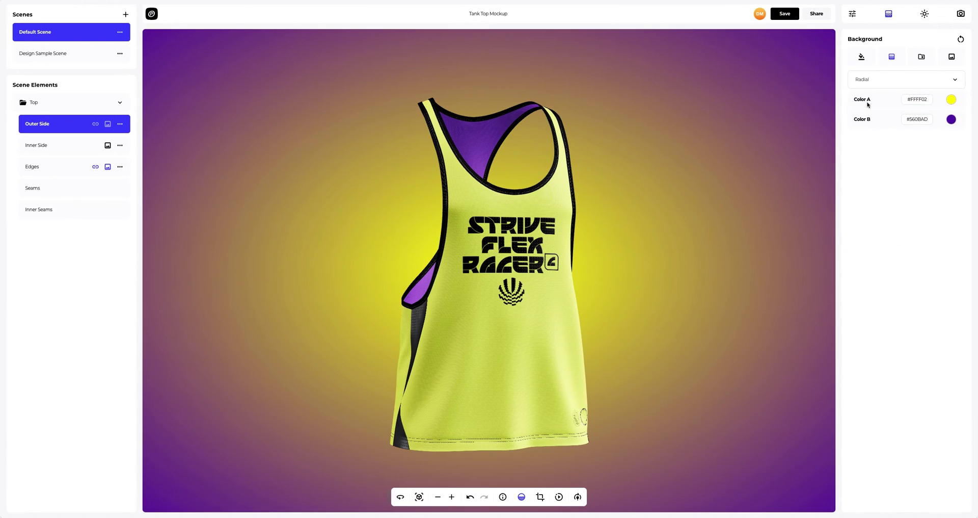
Try the beige, dark blue, lavender and purple-pink gradient preset backgrounds
left_click(917, 57)
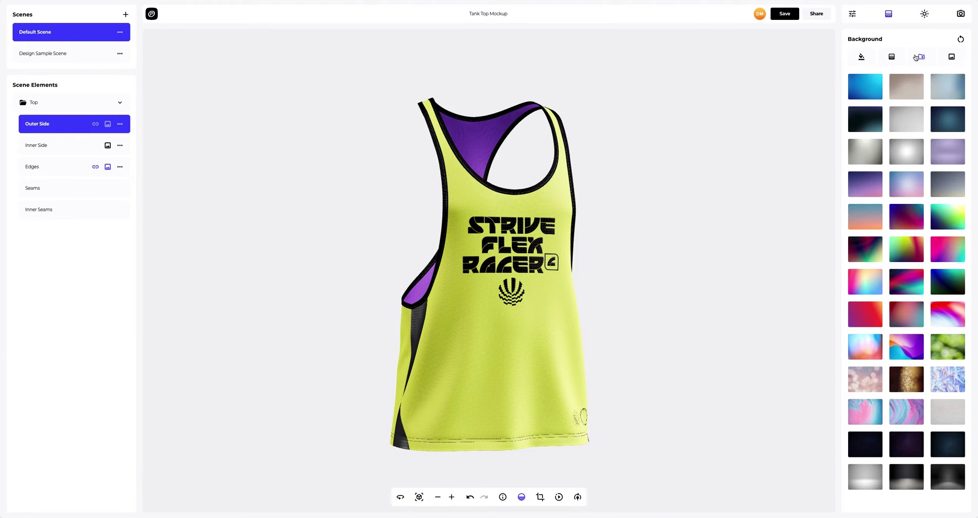
left_click(910, 83)
left_click(947, 123)
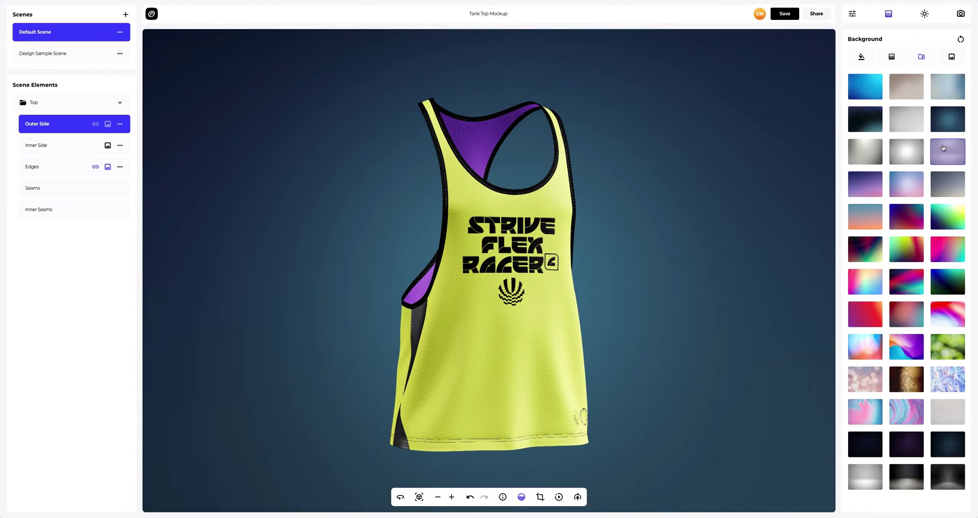
left_click(944, 147)
left_click(867, 188)
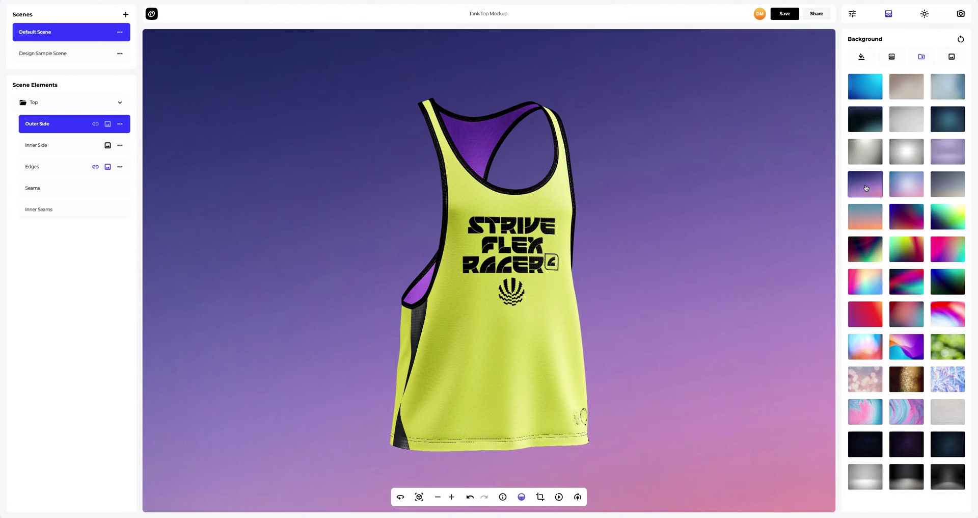
Load Background.png as a full-frame background image and shift the scene lighting across the garment
left_click(951, 58)
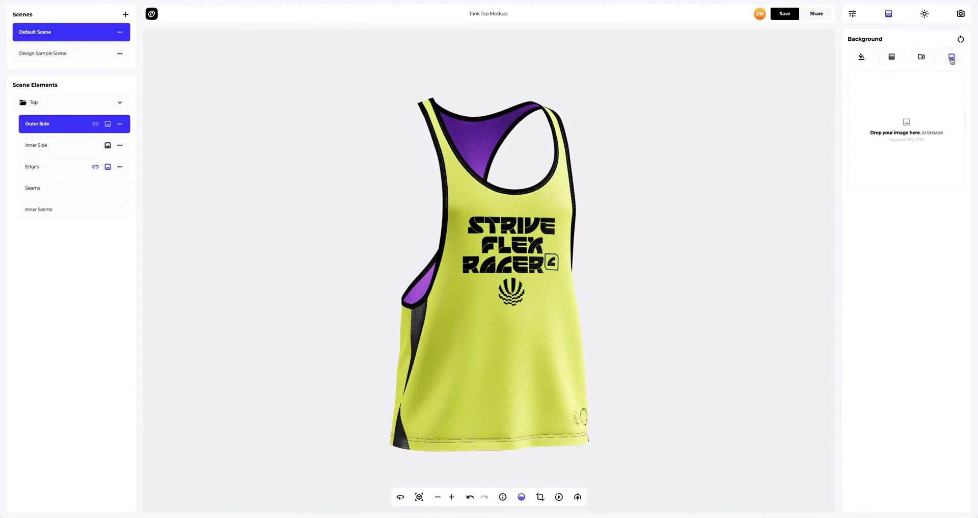
left_click(905, 127)
left_click(420, 88)
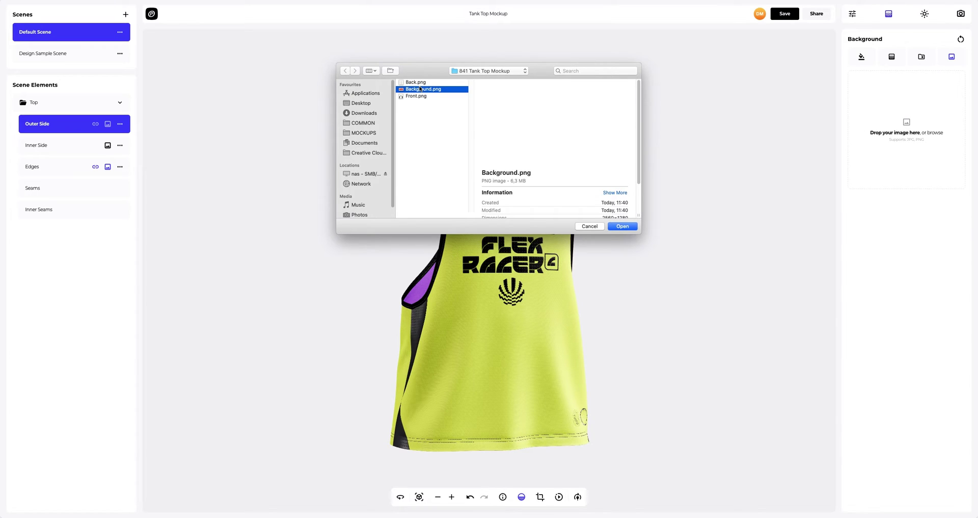
left_click(612, 225)
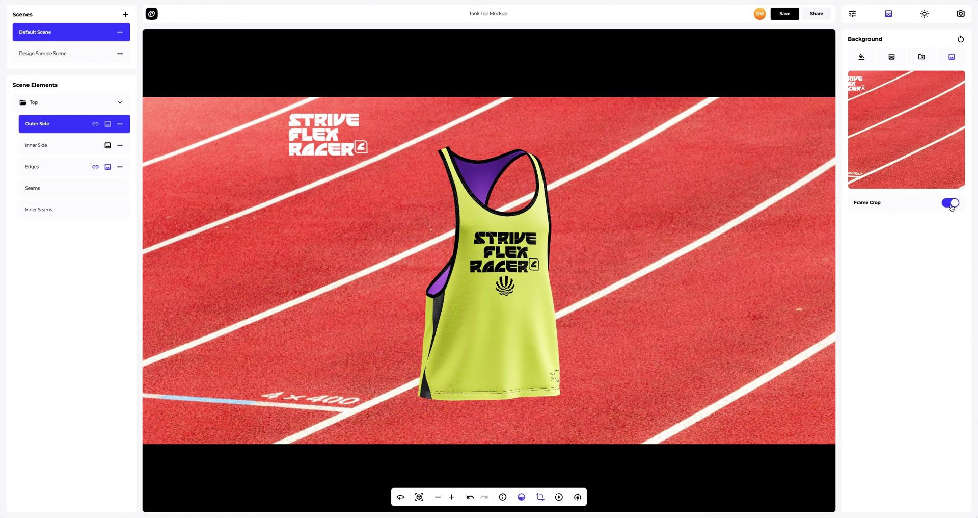
left_click(951, 203)
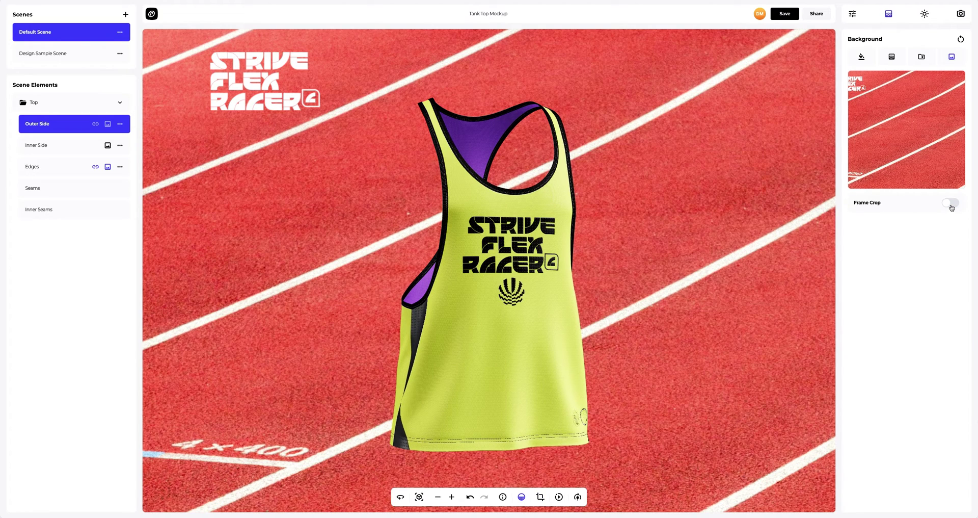
left_click(579, 497)
left_click_drag(579, 474, 596, 474)
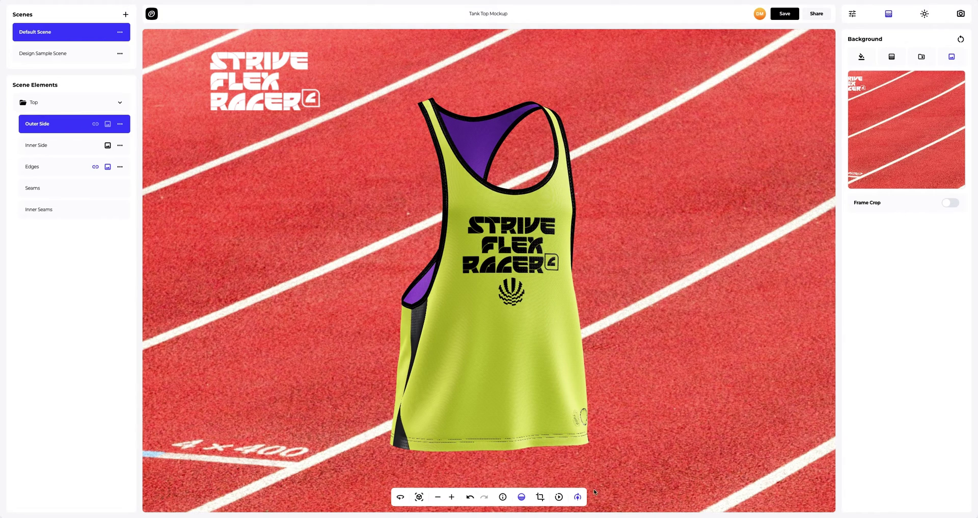
mouse_move(559, 495)
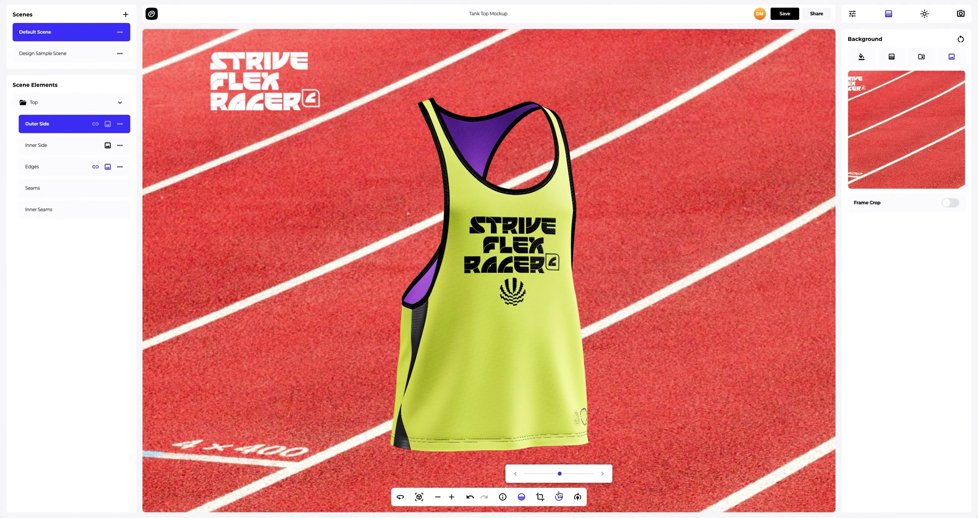
left_click_drag(559, 474, 568, 475)
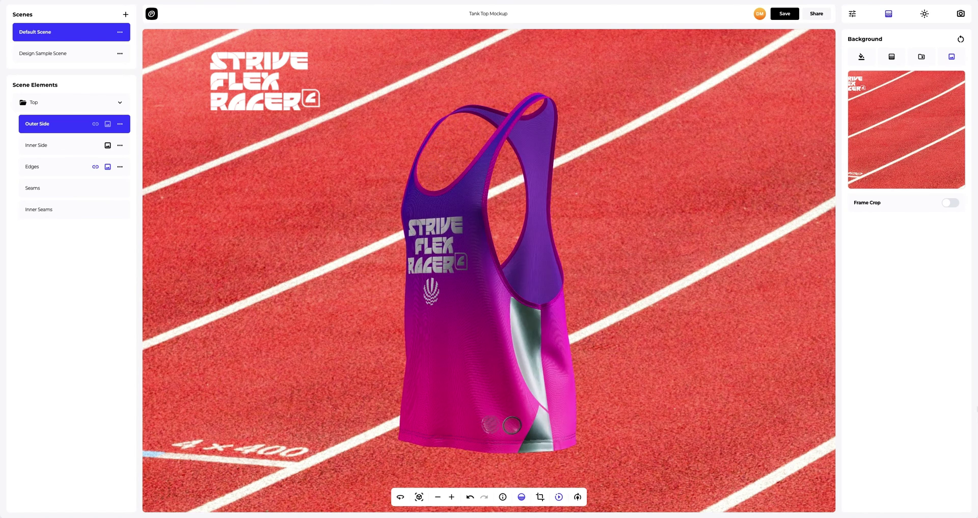
left_click(560, 497)
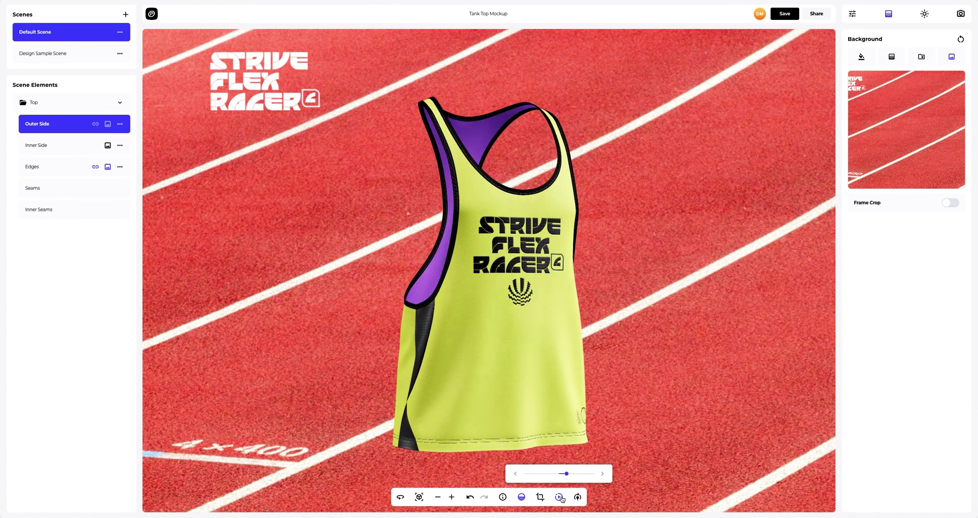
left_click(560, 497)
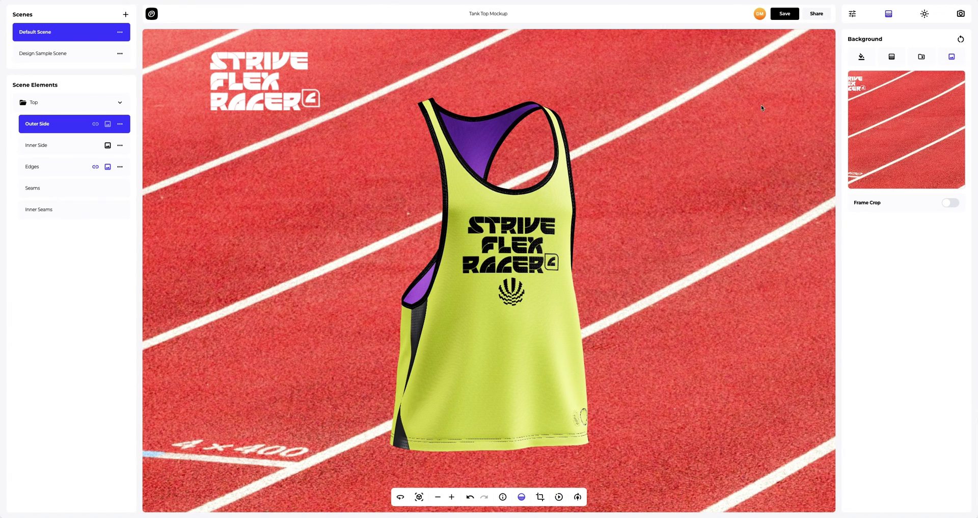
Save the tank top mockup, preview it full screen, and enable public access
left_click(787, 17)
left_click(815, 16)
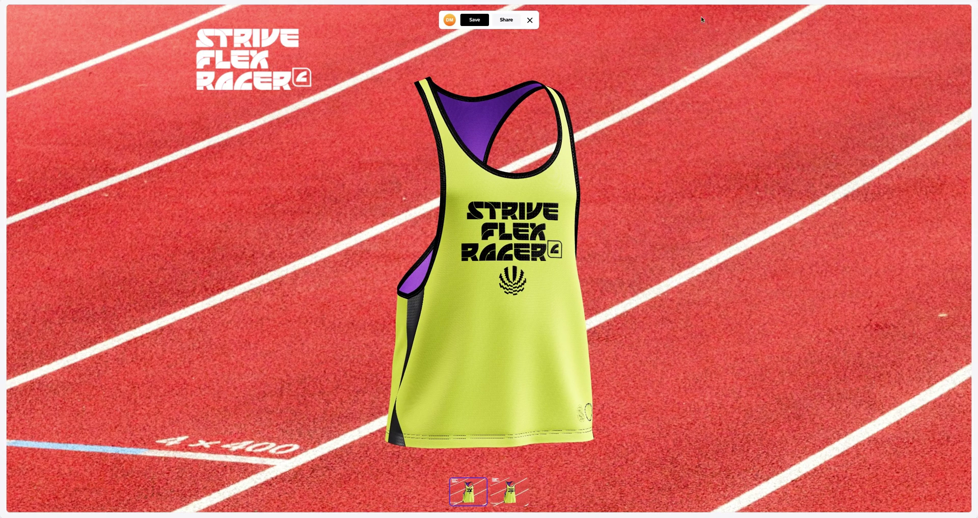
left_click(510, 19)
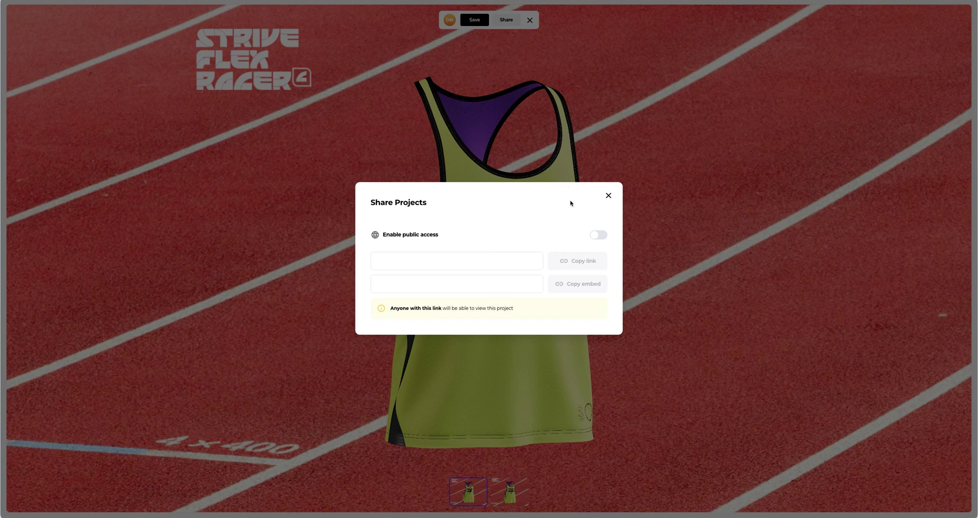
left_click(596, 237)
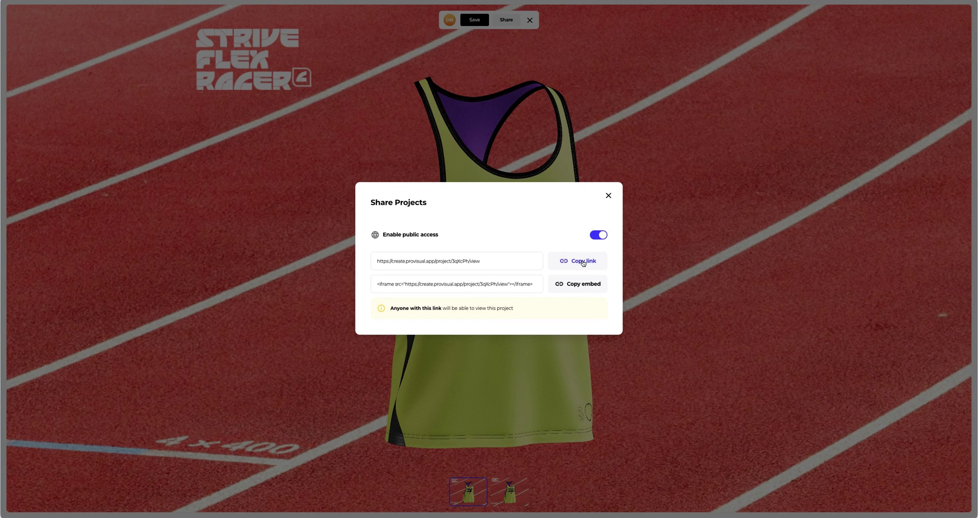